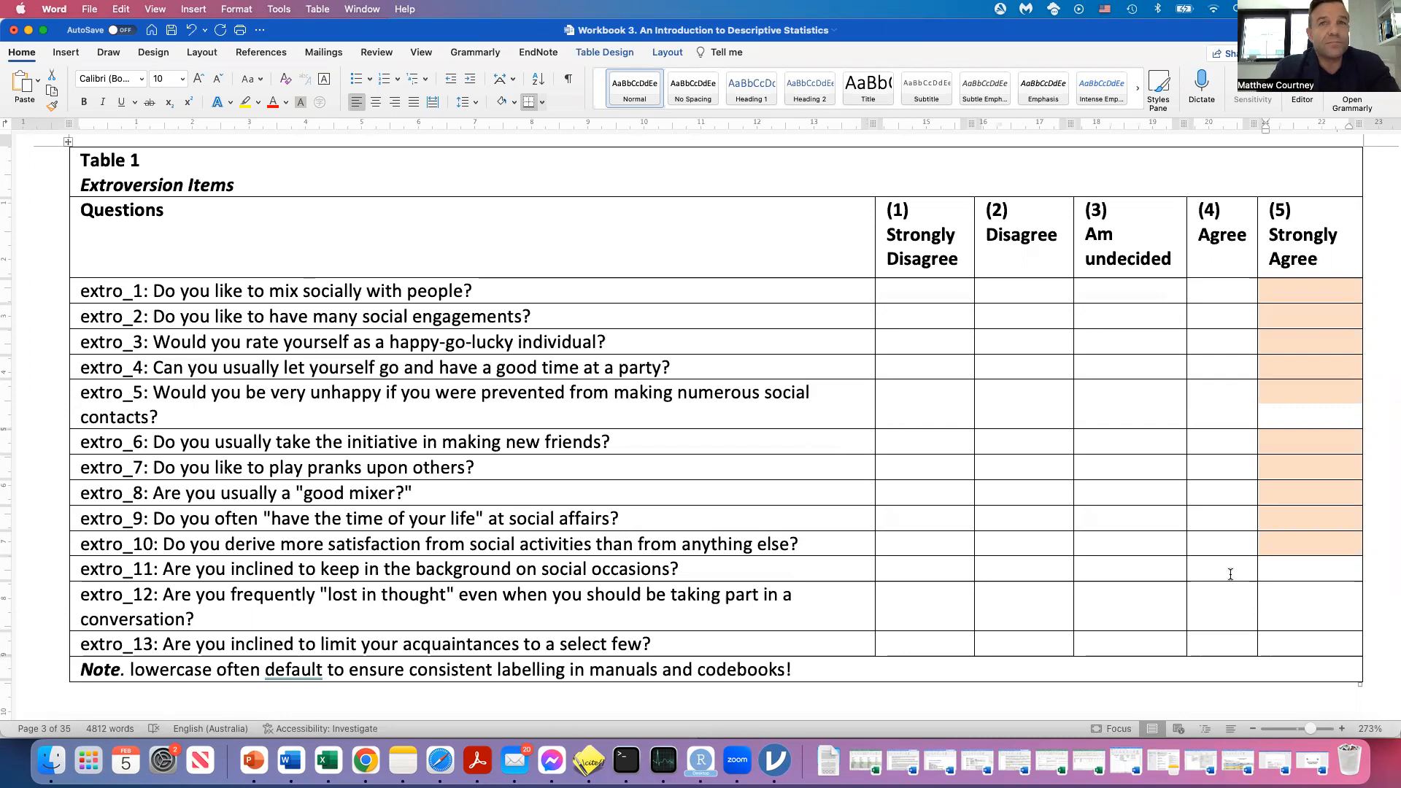
# Step: Examine the Extroversion Items table, comparing Strongly Agree answers for extro_1 to extro_10 with Strongly Disagree answers for extro_11 to extro_13
pyautogui.click(1319, 539)
pyautogui.moveTo(839, 495); pyautogui.dragTo(409, 297)
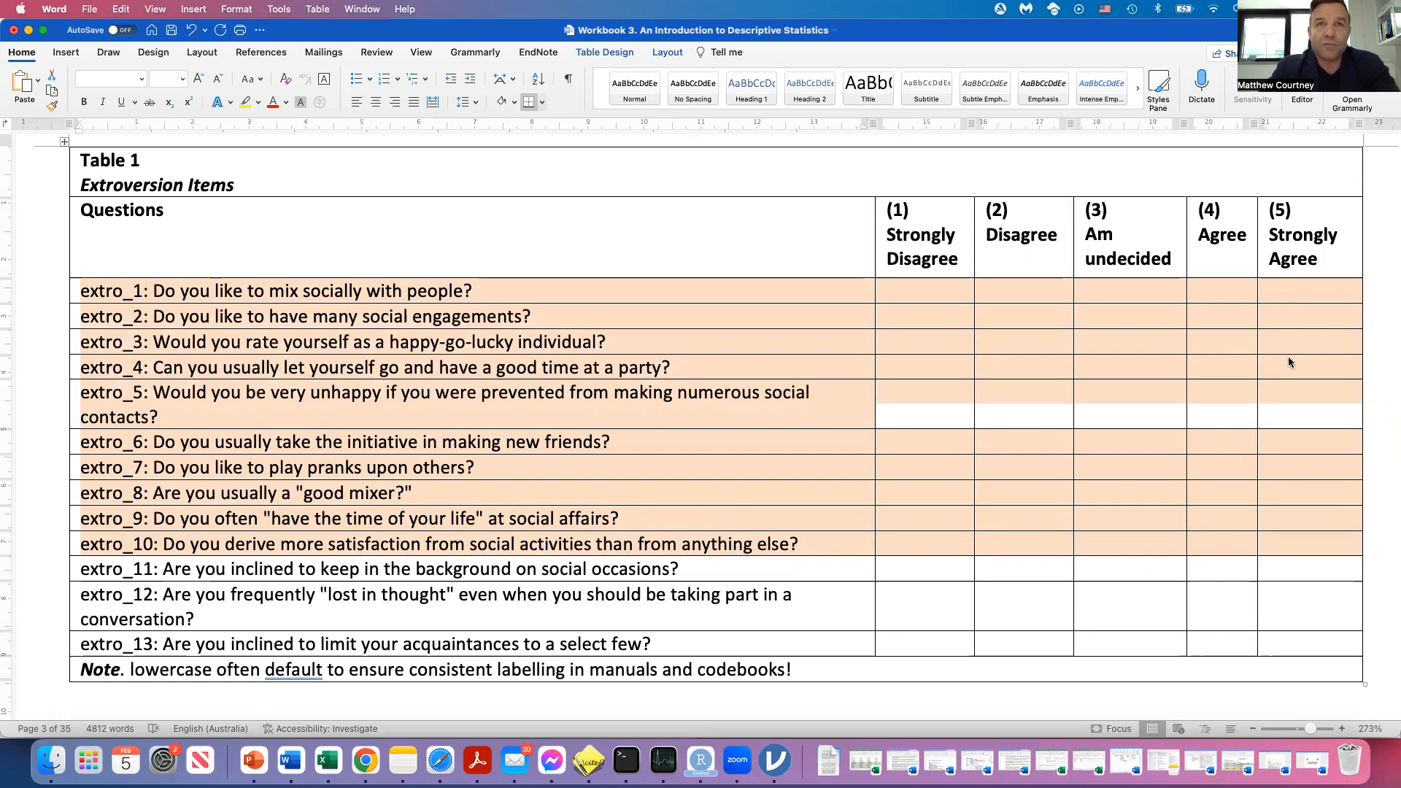
pyautogui.moveTo(1293, 553); pyautogui.dragTo(1282, 301)
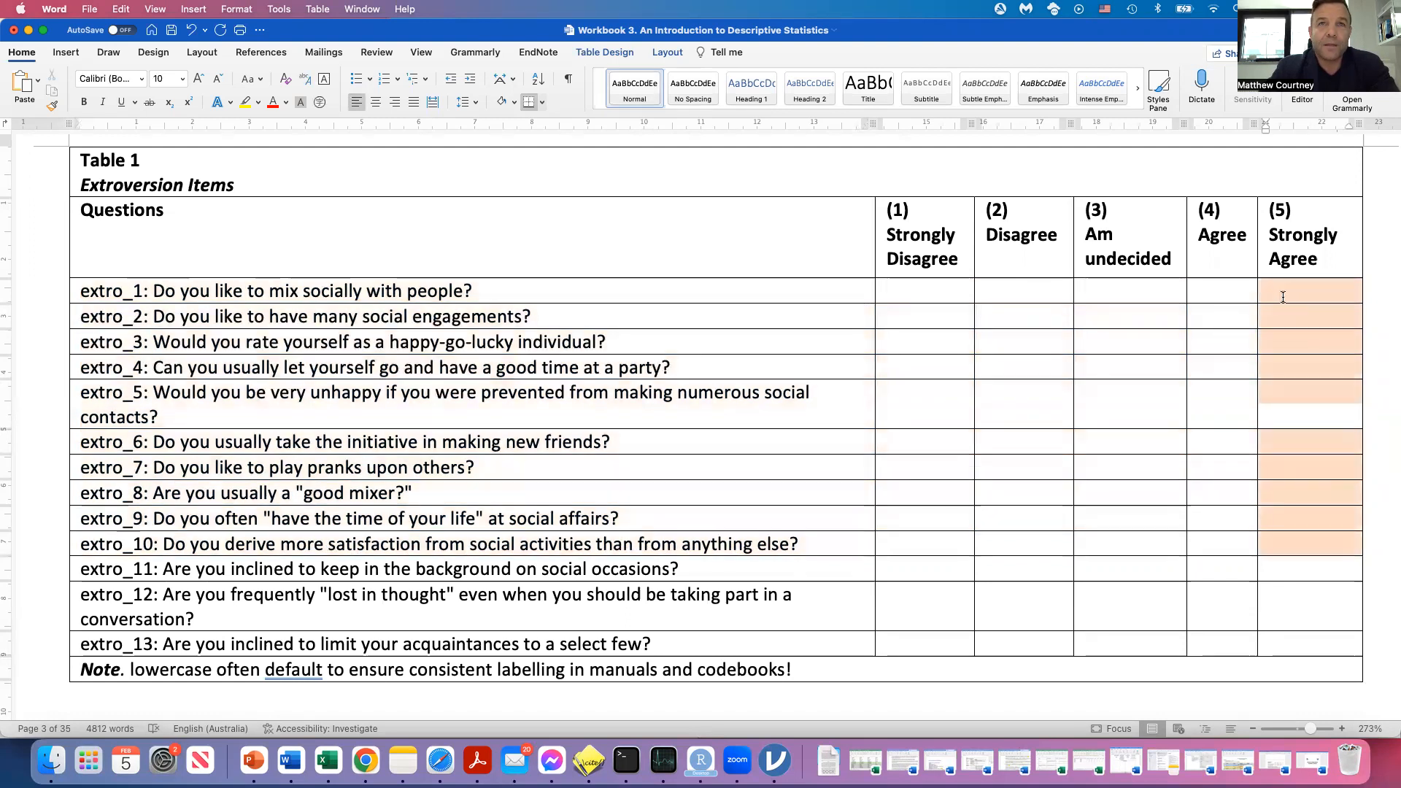
pyautogui.click(917, 569)
pyautogui.moveTo(918, 579); pyautogui.dragTo(919, 637)
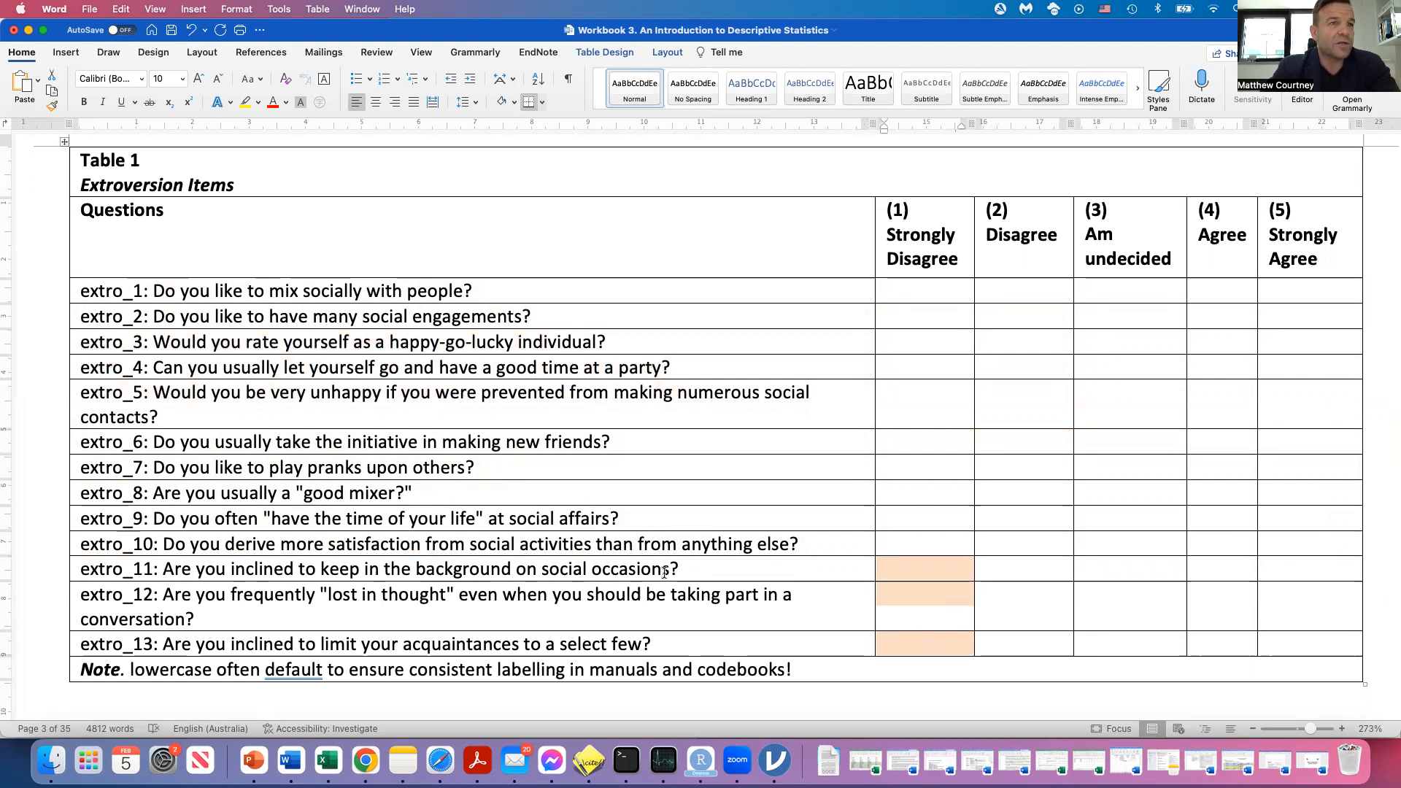
pyautogui.click(687, 567)
pyautogui.click(912, 569)
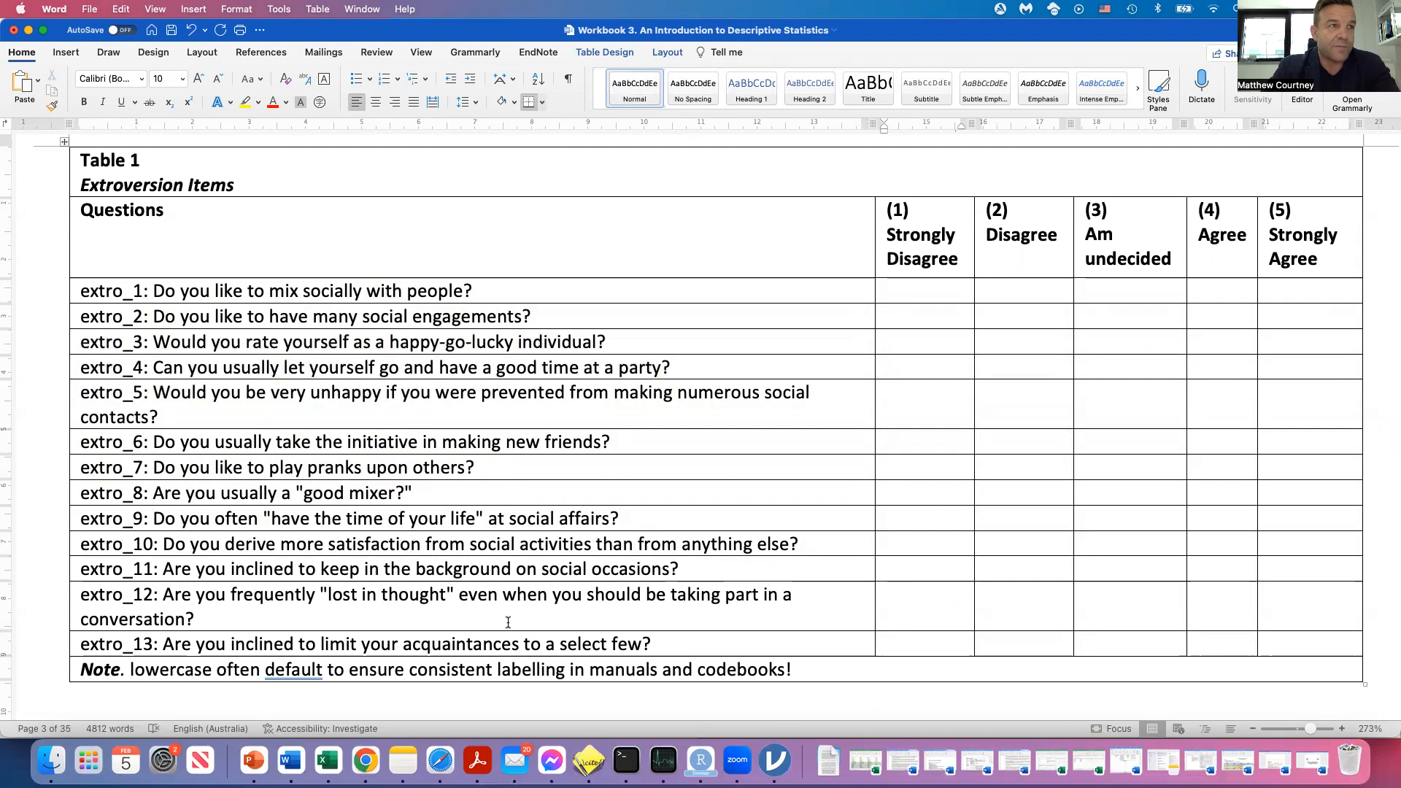
pyautogui.moveTo(197, 619); pyautogui.dragTo(168, 598)
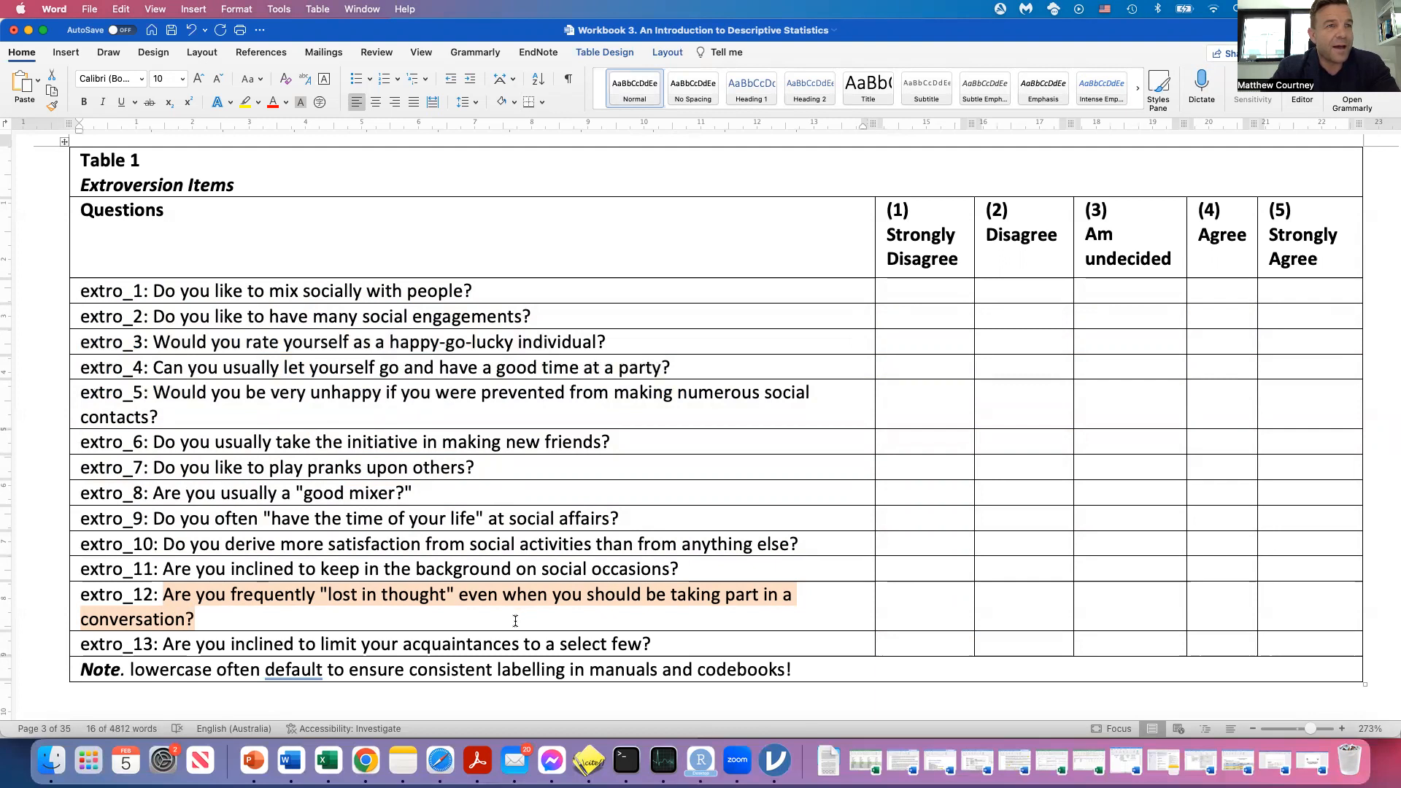
pyautogui.click(892, 596)
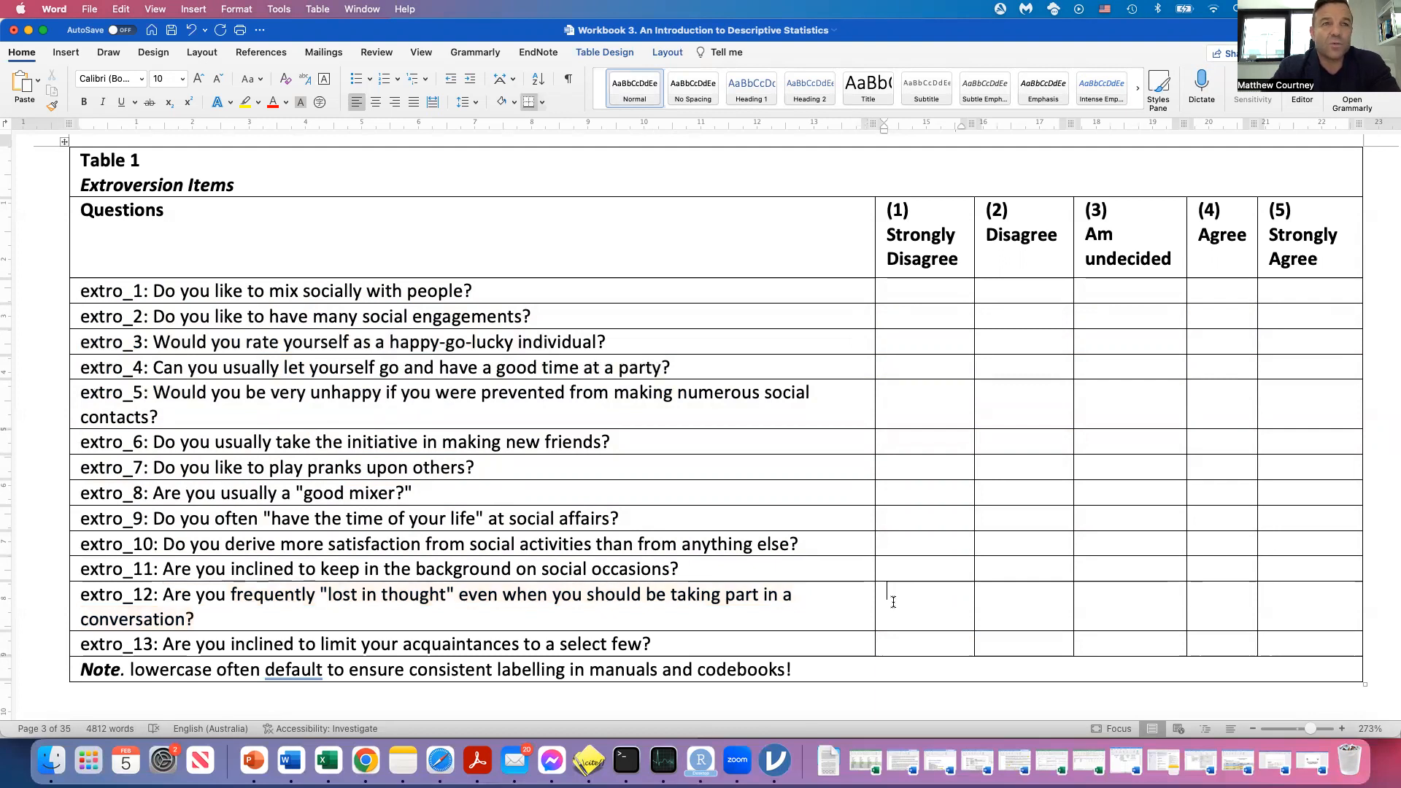
pyautogui.moveTo(889, 641); pyautogui.dragTo(619, 642)
pyautogui.click(905, 641)
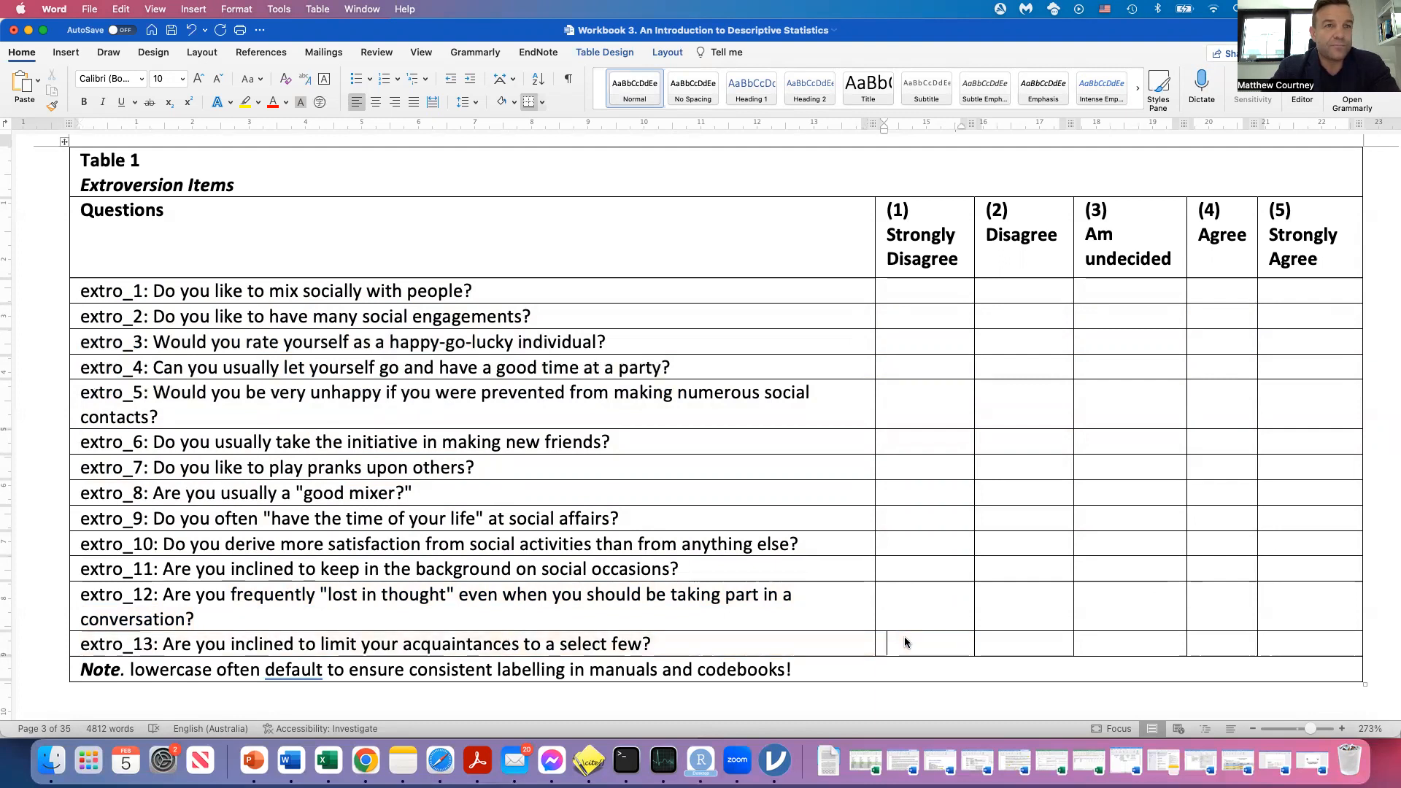
pyautogui.moveTo(905, 641); pyautogui.dragTo(904, 581)
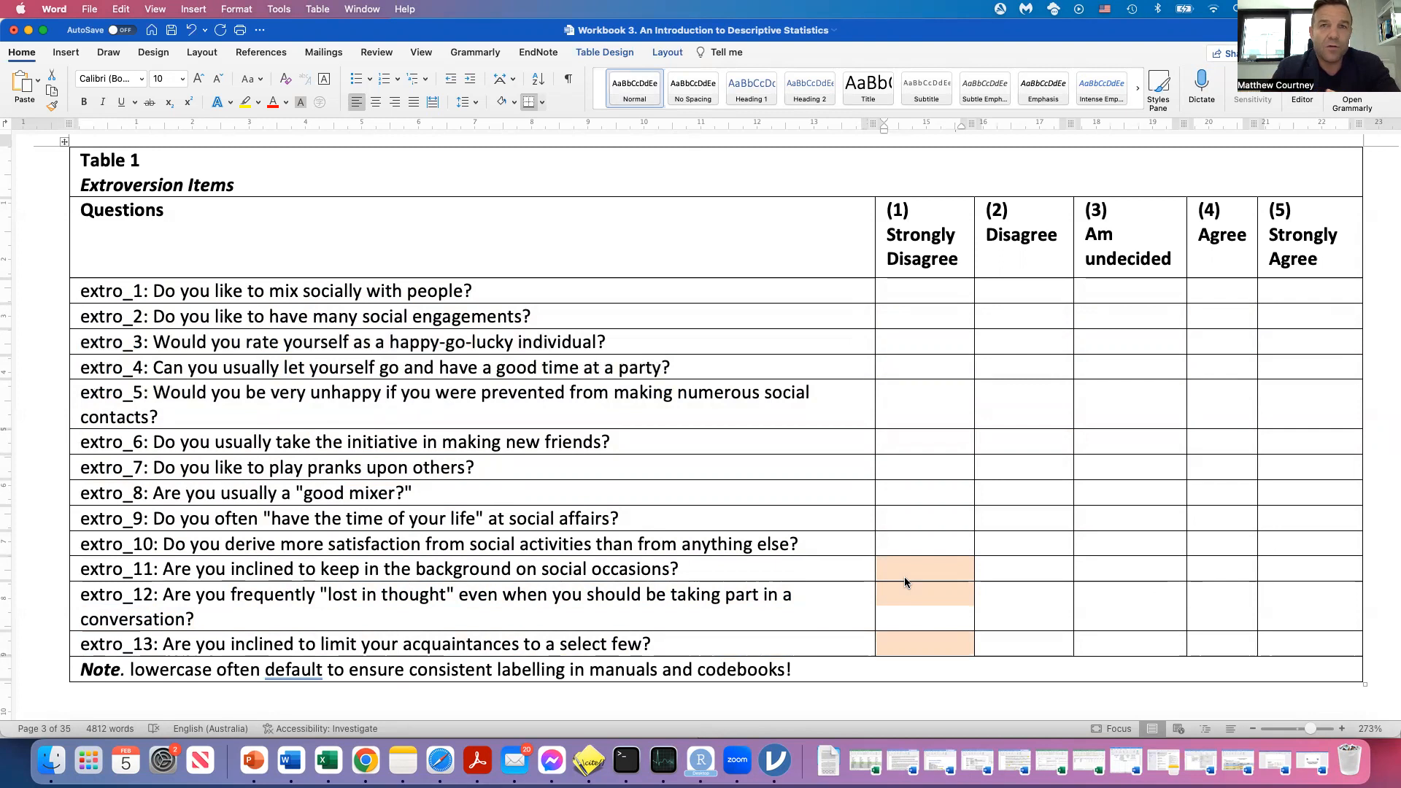
pyautogui.click(904, 577)
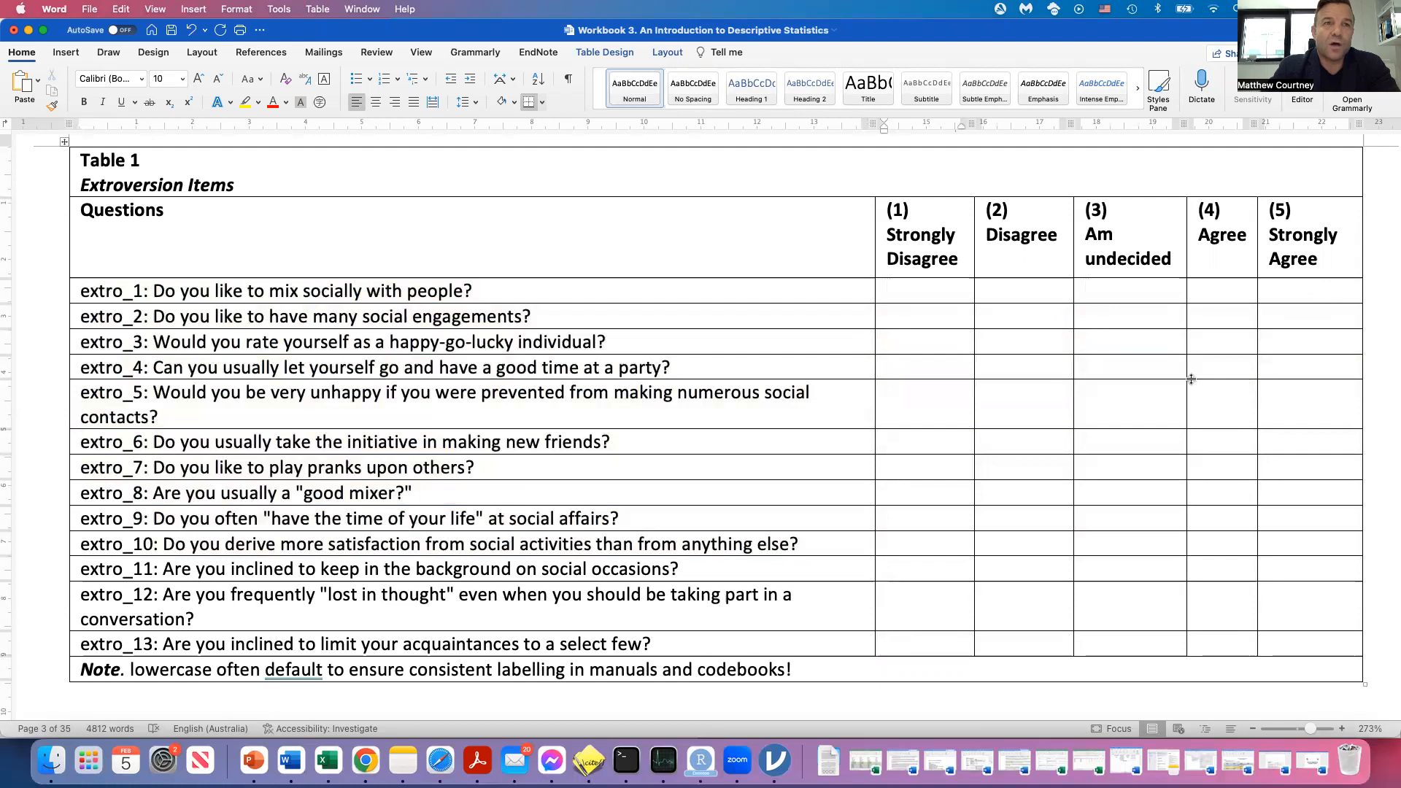
pyautogui.moveTo(1307, 283); pyautogui.dragTo(1305, 549)
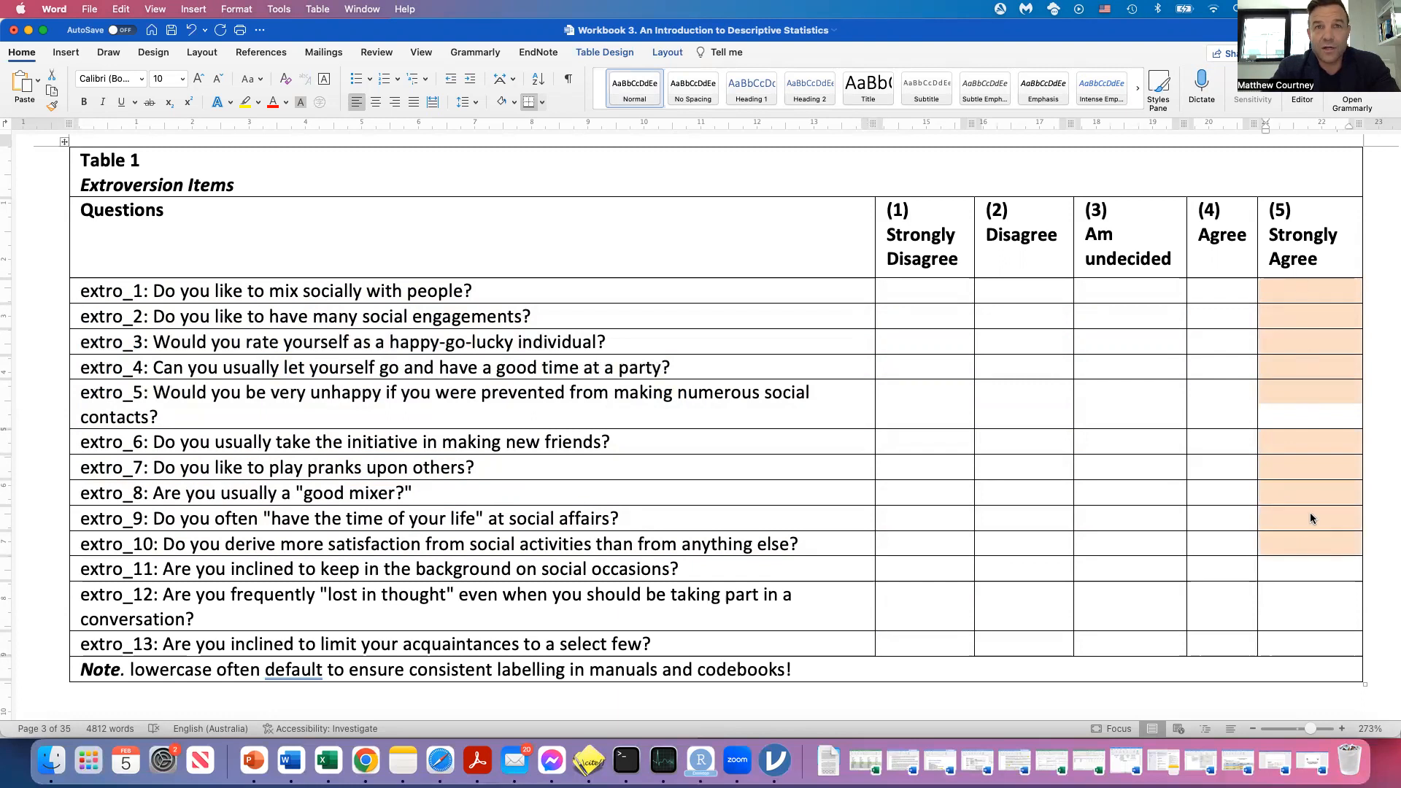
pyautogui.moveTo(926, 569); pyautogui.dragTo(919, 641)
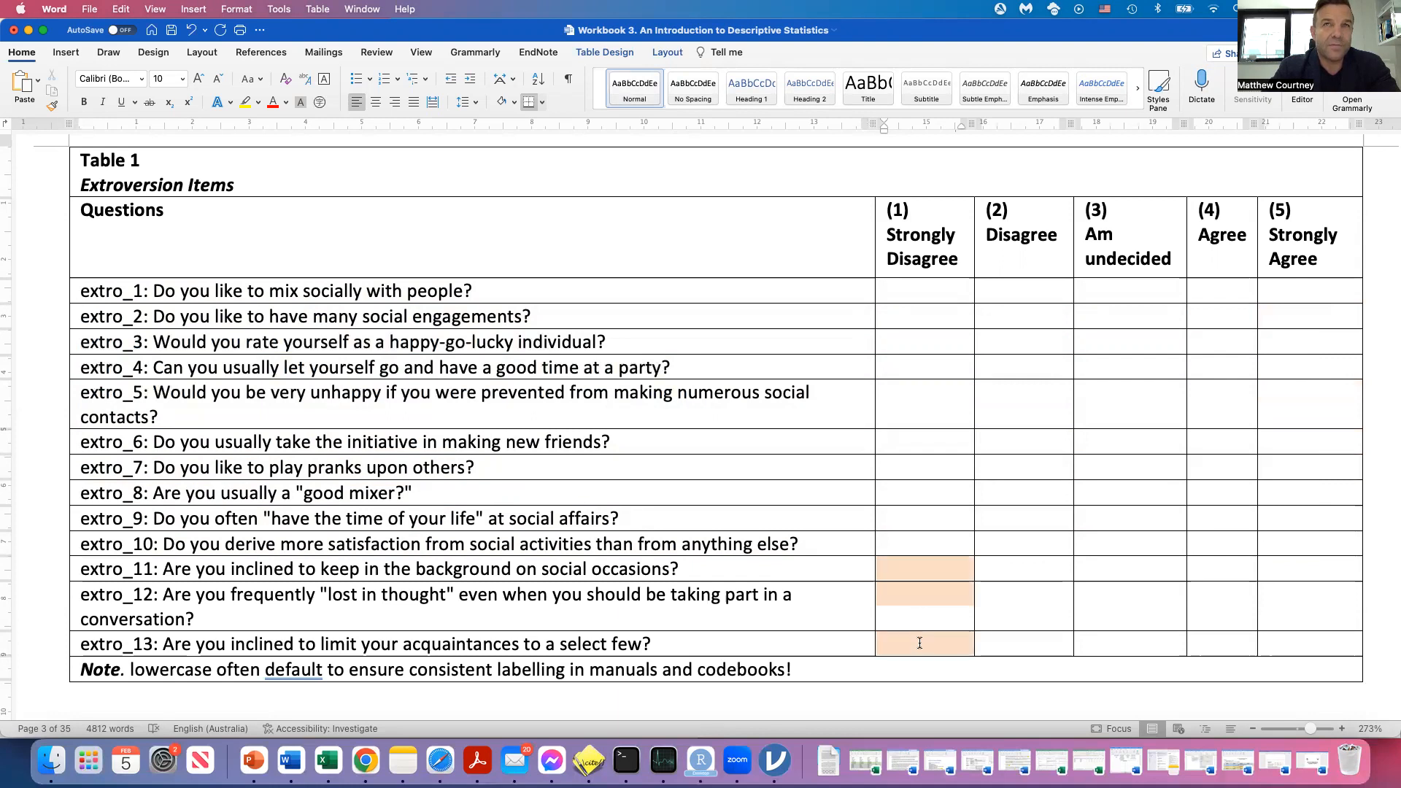
pyautogui.click(921, 568)
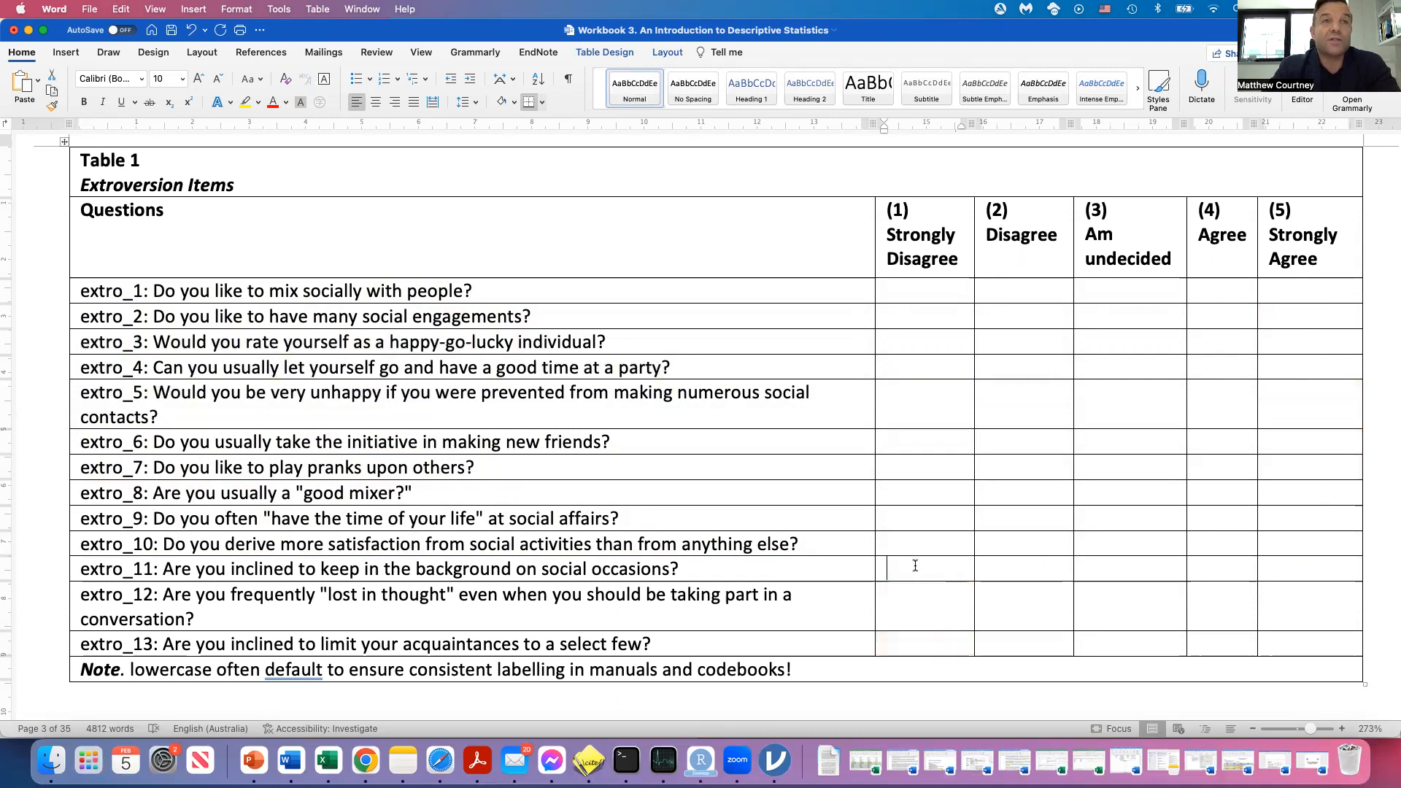
pyautogui.moveTo(910, 567); pyautogui.dragTo(910, 641)
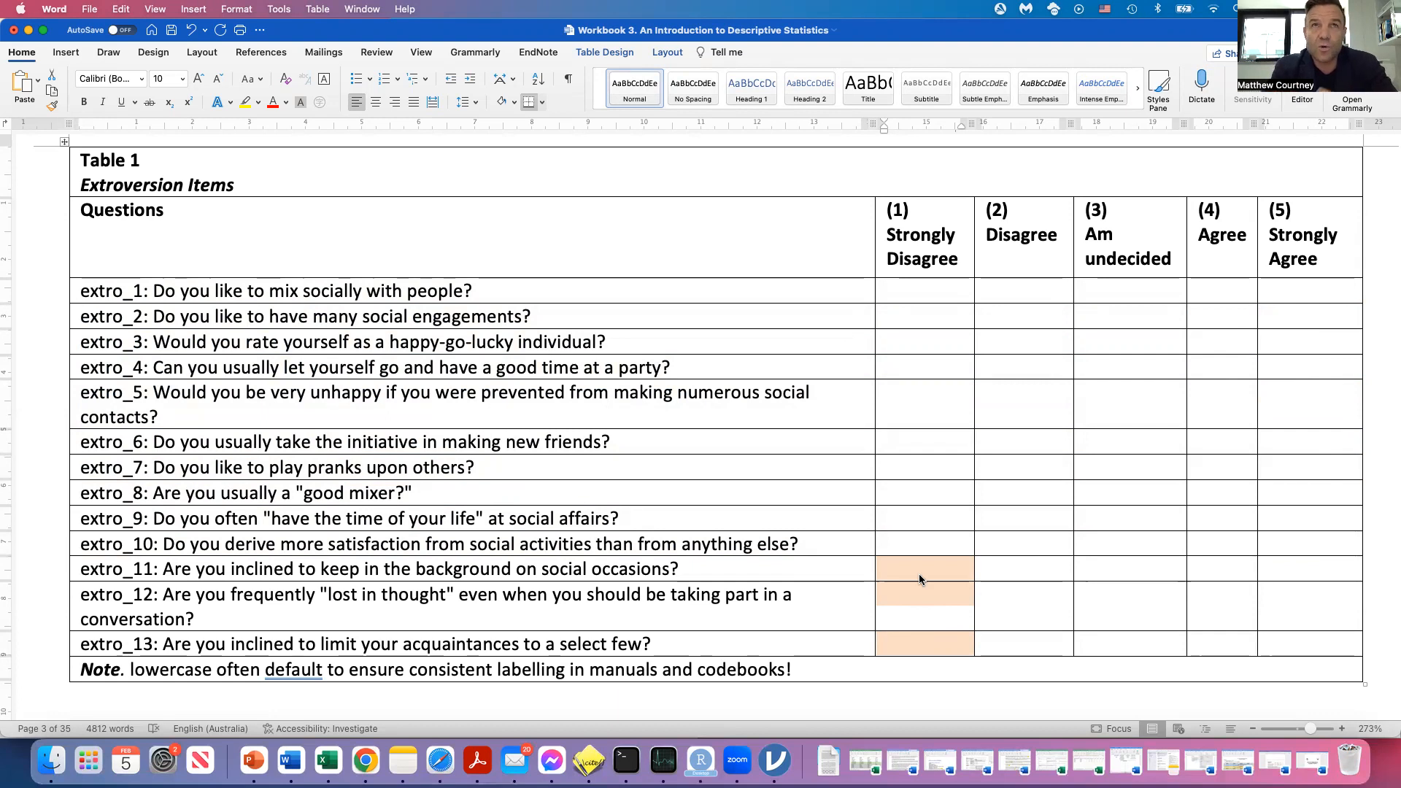
# Step: Switch to the student data set in jamovi and create a transformed variable from the extro_11 column
pyautogui.hotkey('ctrl', 'Up')
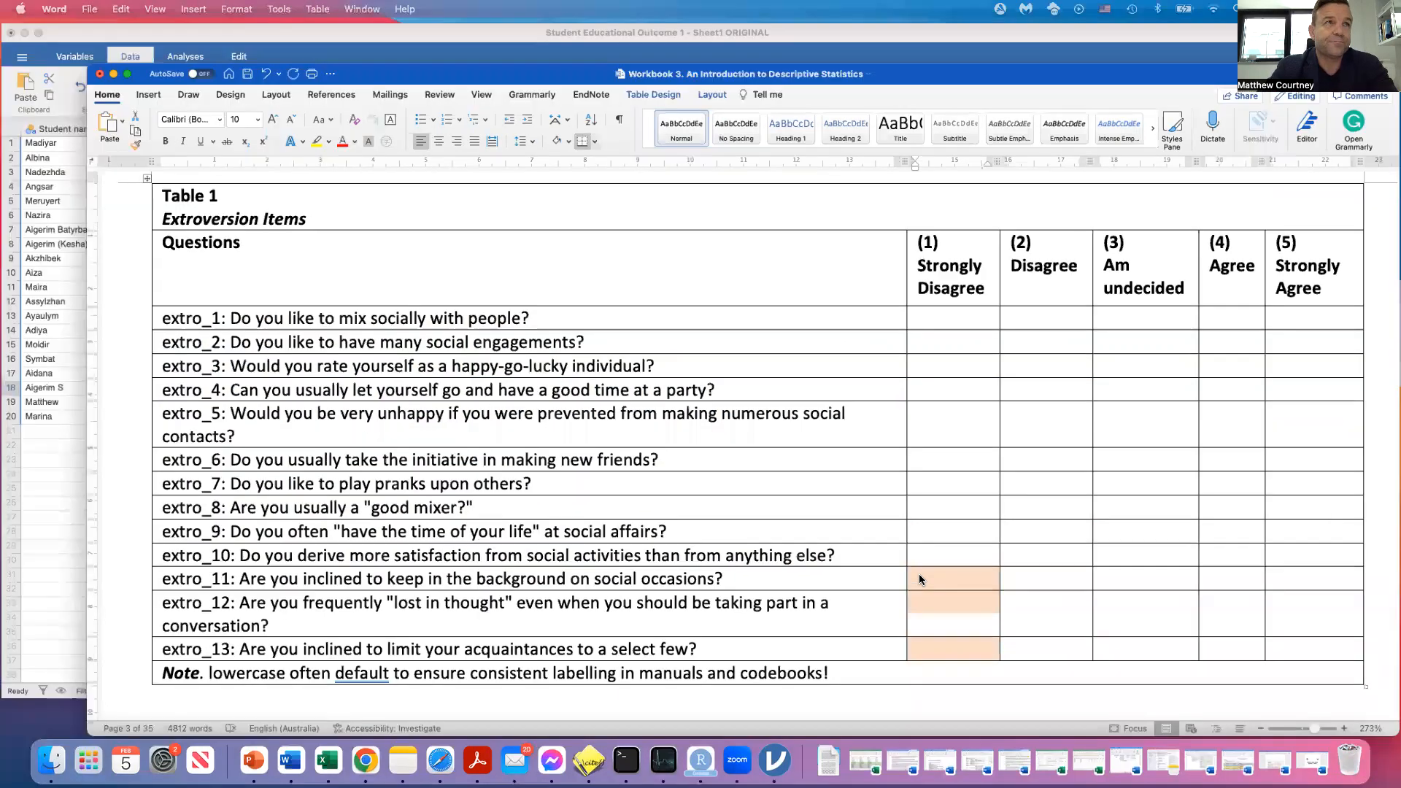
pyautogui.click(288, 332)
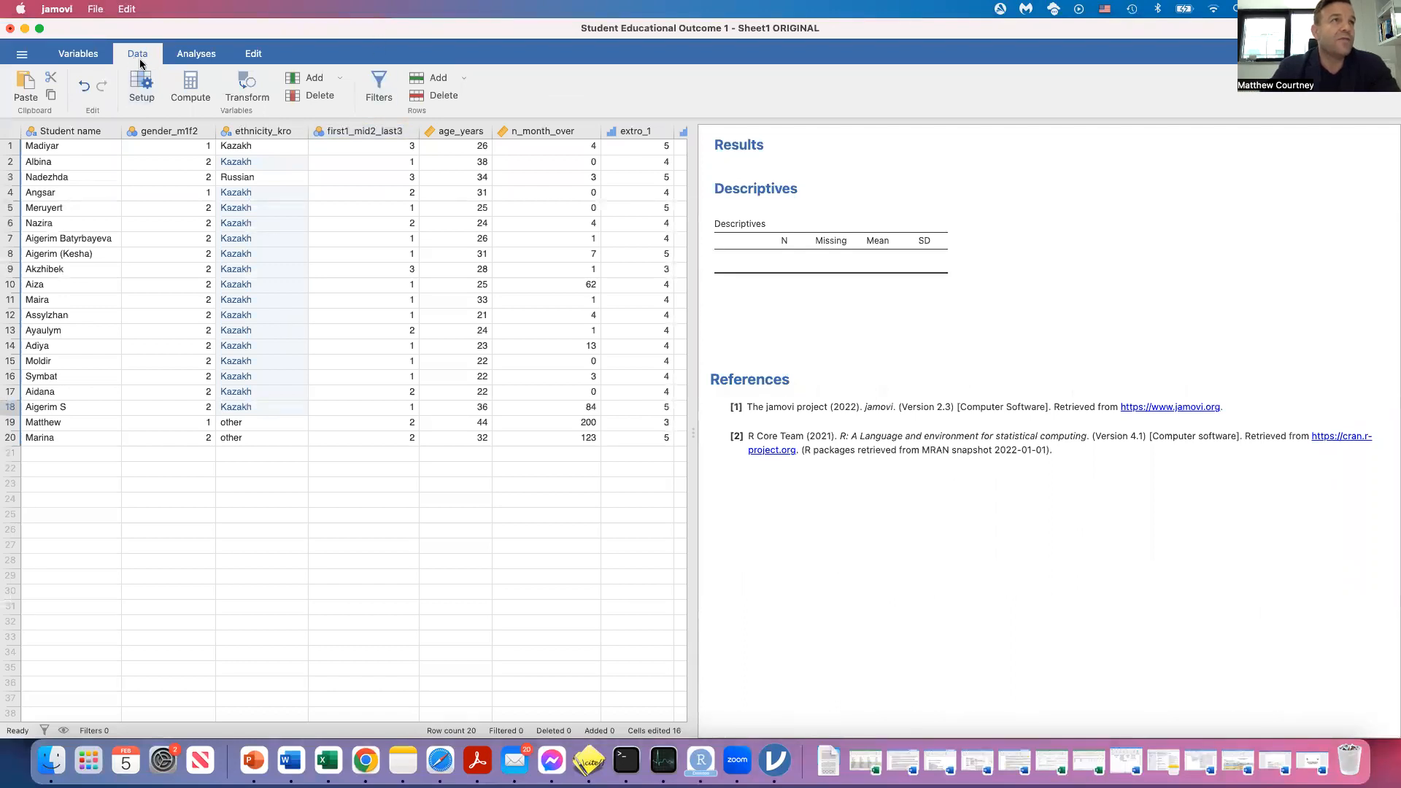
pyautogui.hscroll(10, 360, 339)
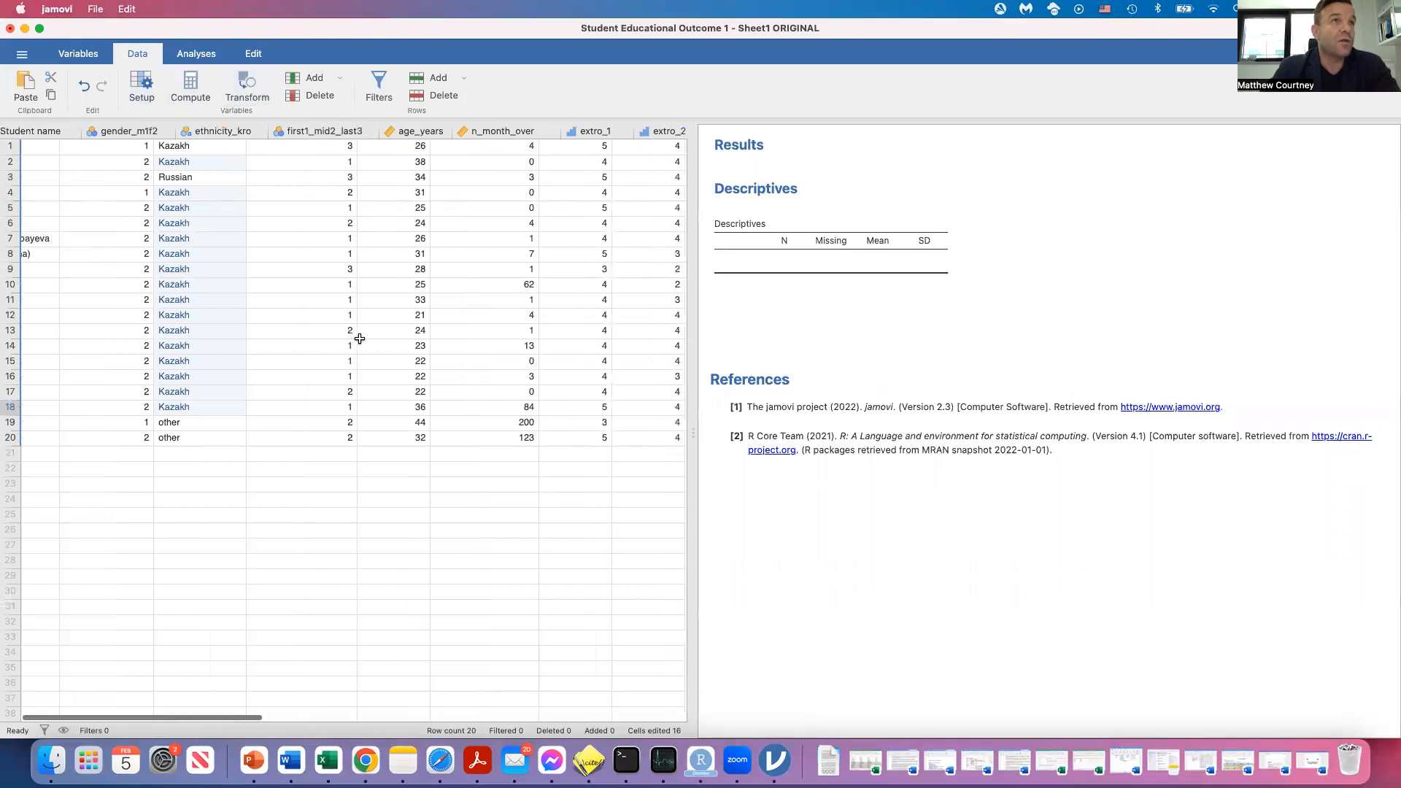
pyautogui.hscroll(8, 360, 339)
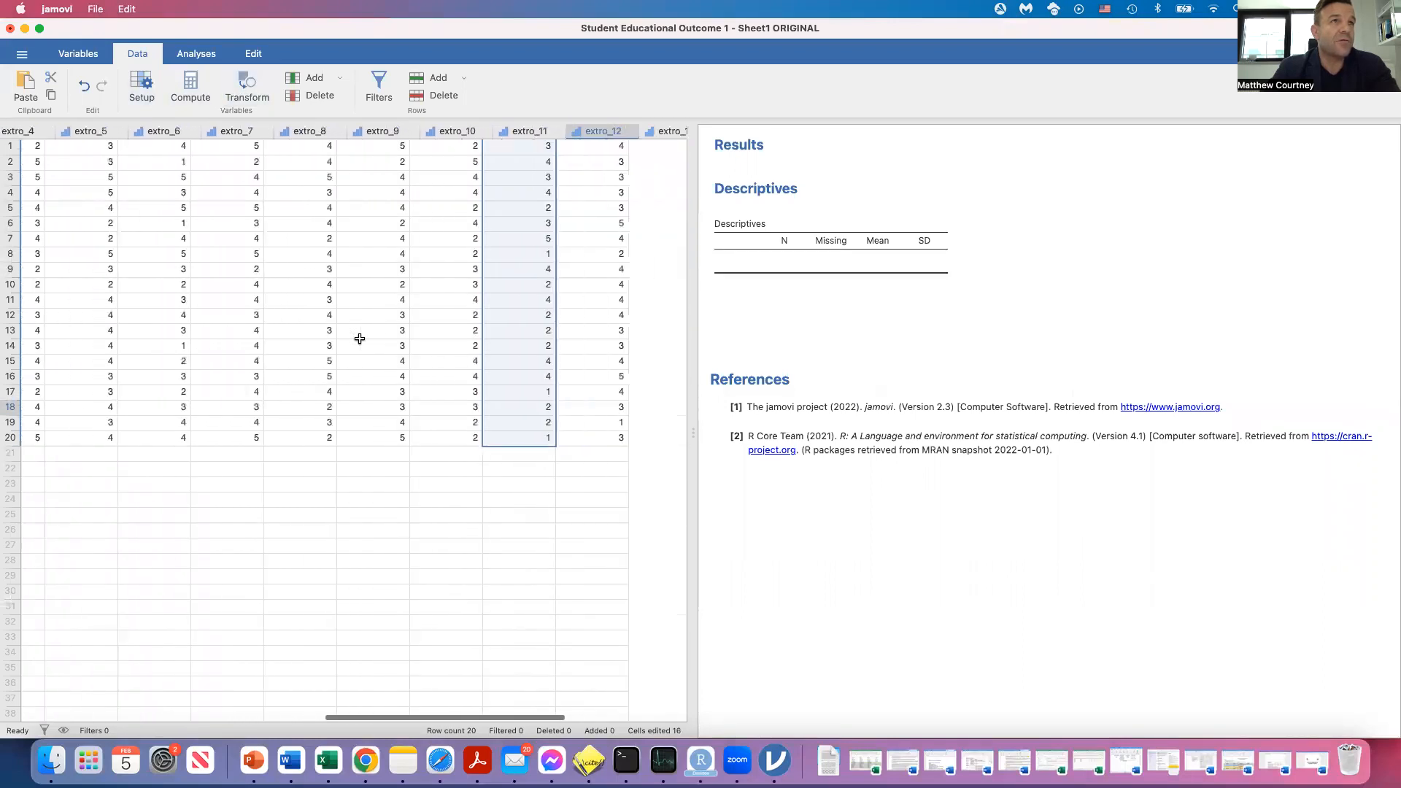
pyautogui.click(405, 131)
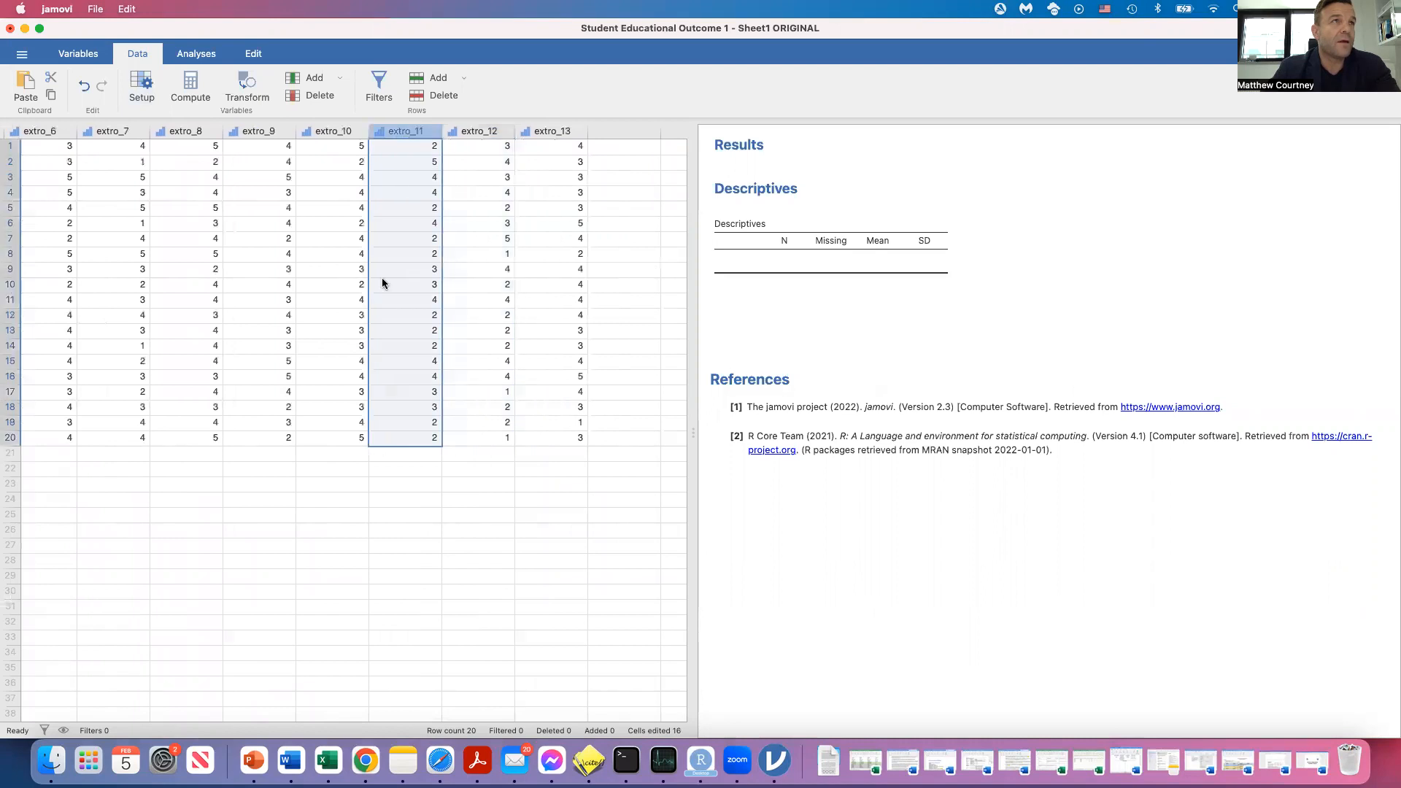
pyautogui.click(242, 84)
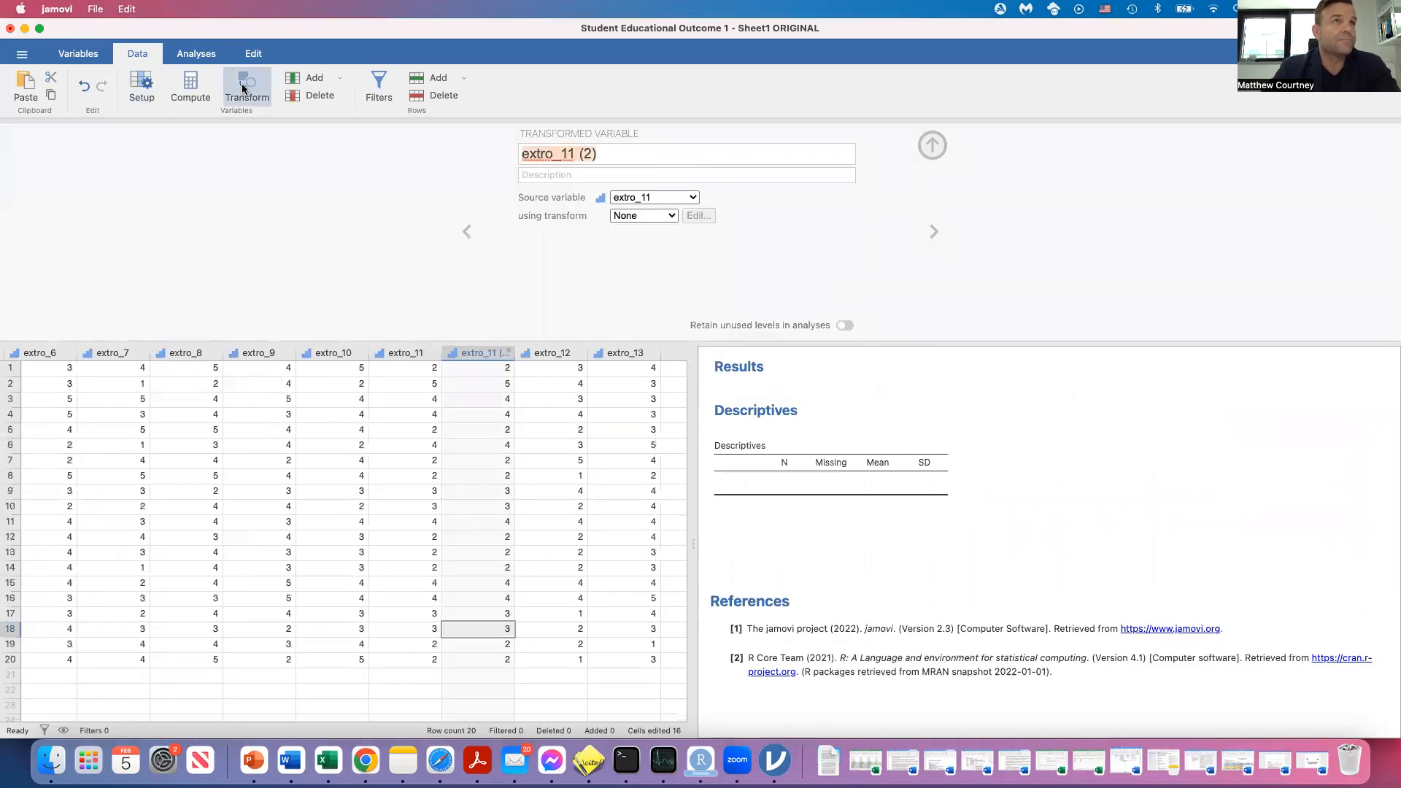
# Step: Rename the new transformed variable as extro_11R and widen its column slightly to fit the name
pyautogui.click(599, 154)
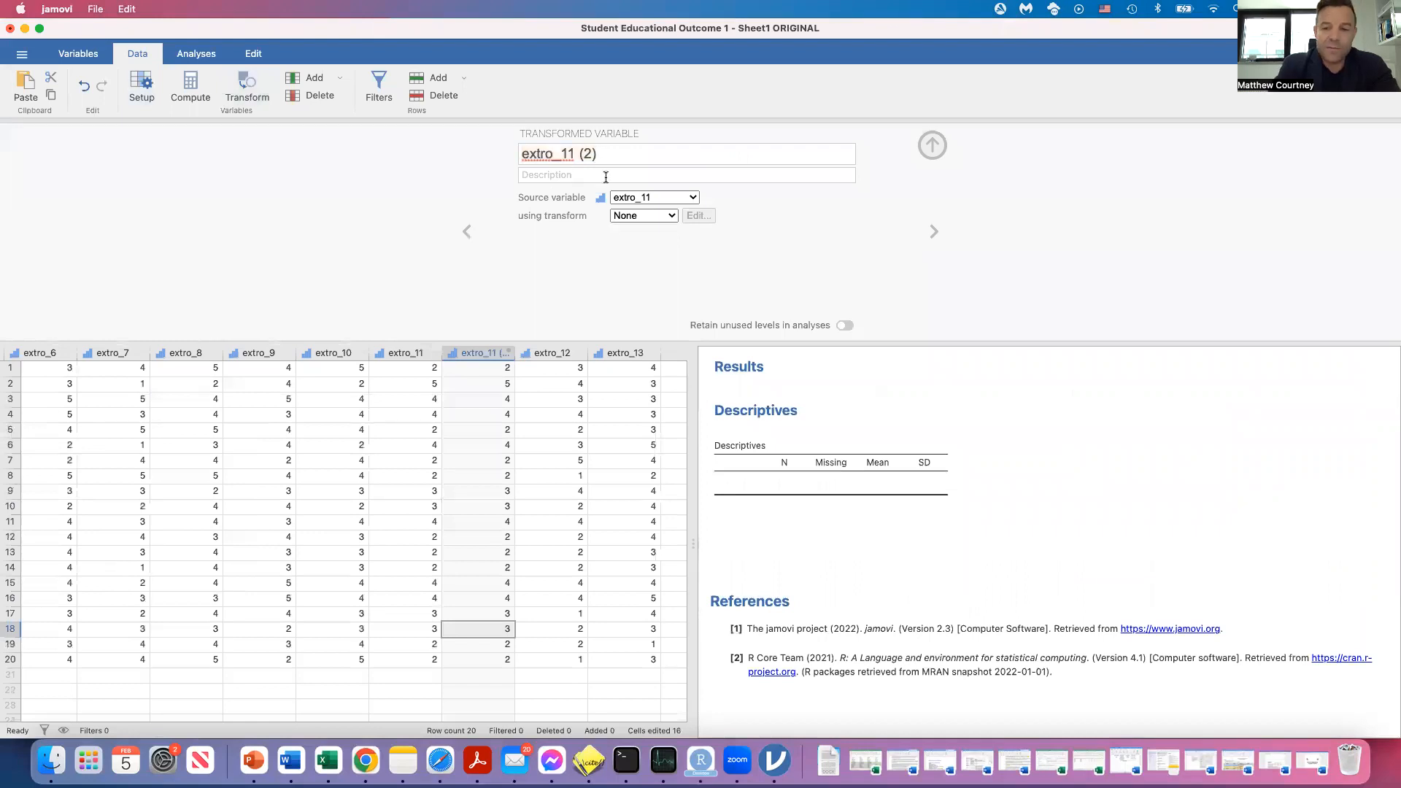
pyautogui.press('BackSpace')
pyautogui.press('BackSpace')
pyautogui.press('BackSpace')
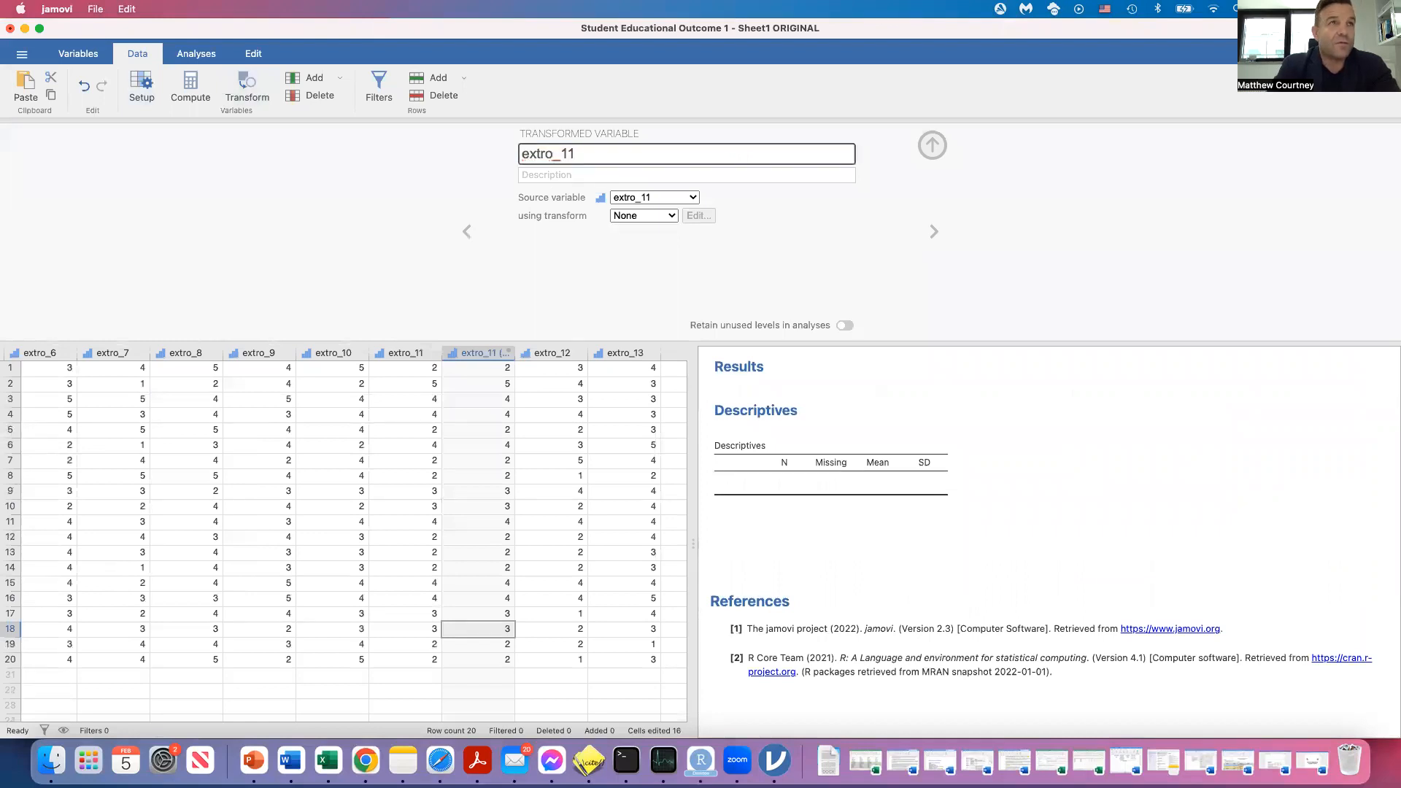
pyautogui.write('R')
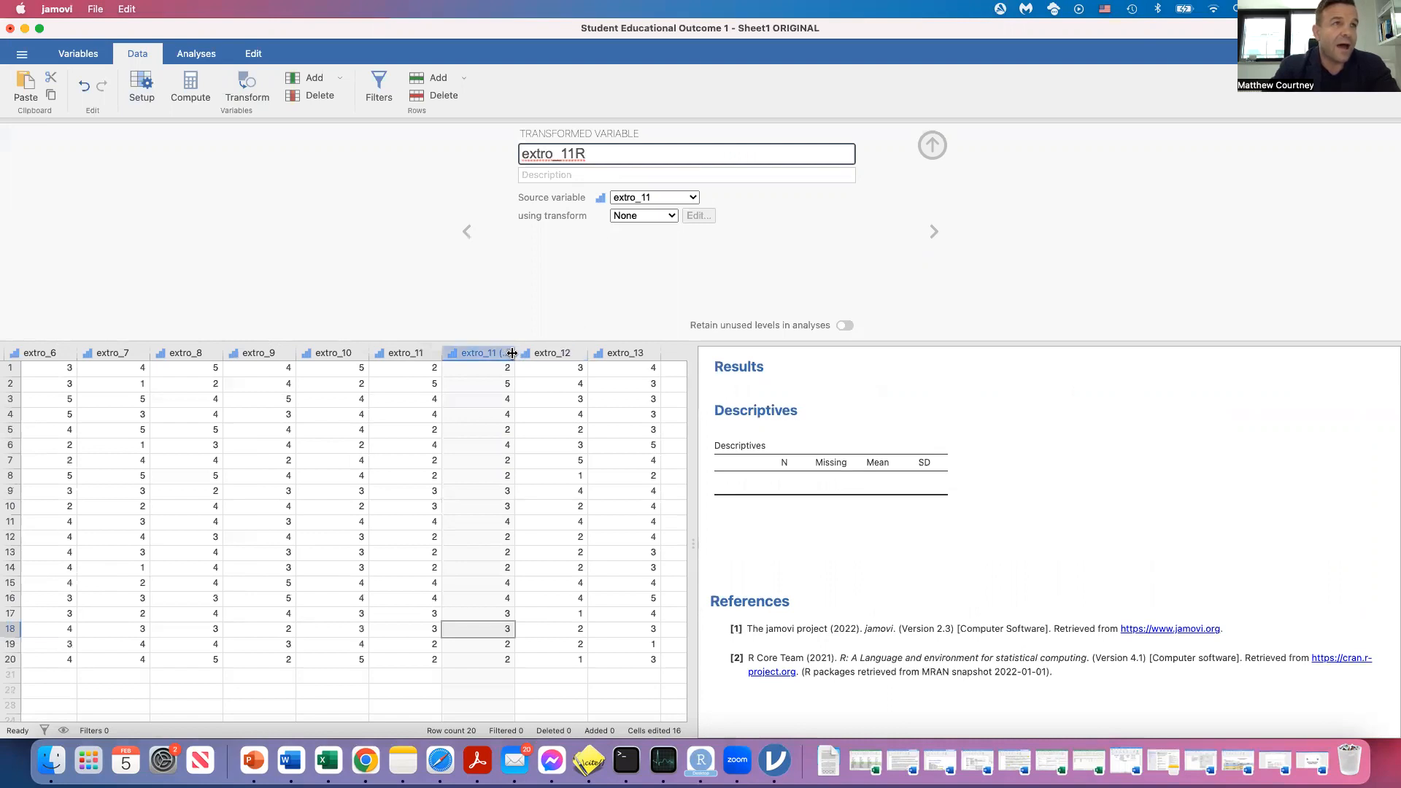
pyautogui.moveTo(515, 353); pyautogui.dragTo(534, 347)
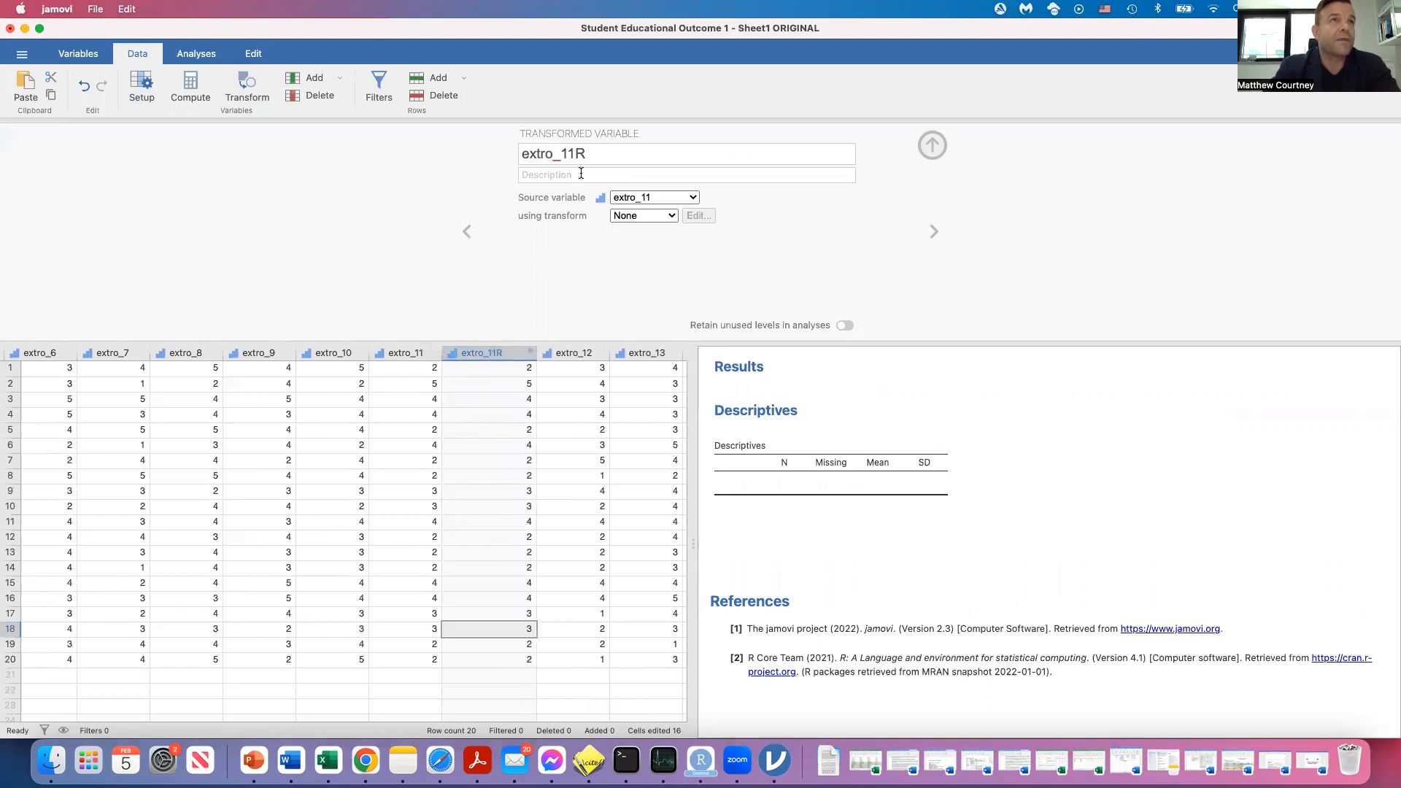
# Step: Create a new transform for extro_11R and name it Reverse-coding
pyautogui.click(637, 216)
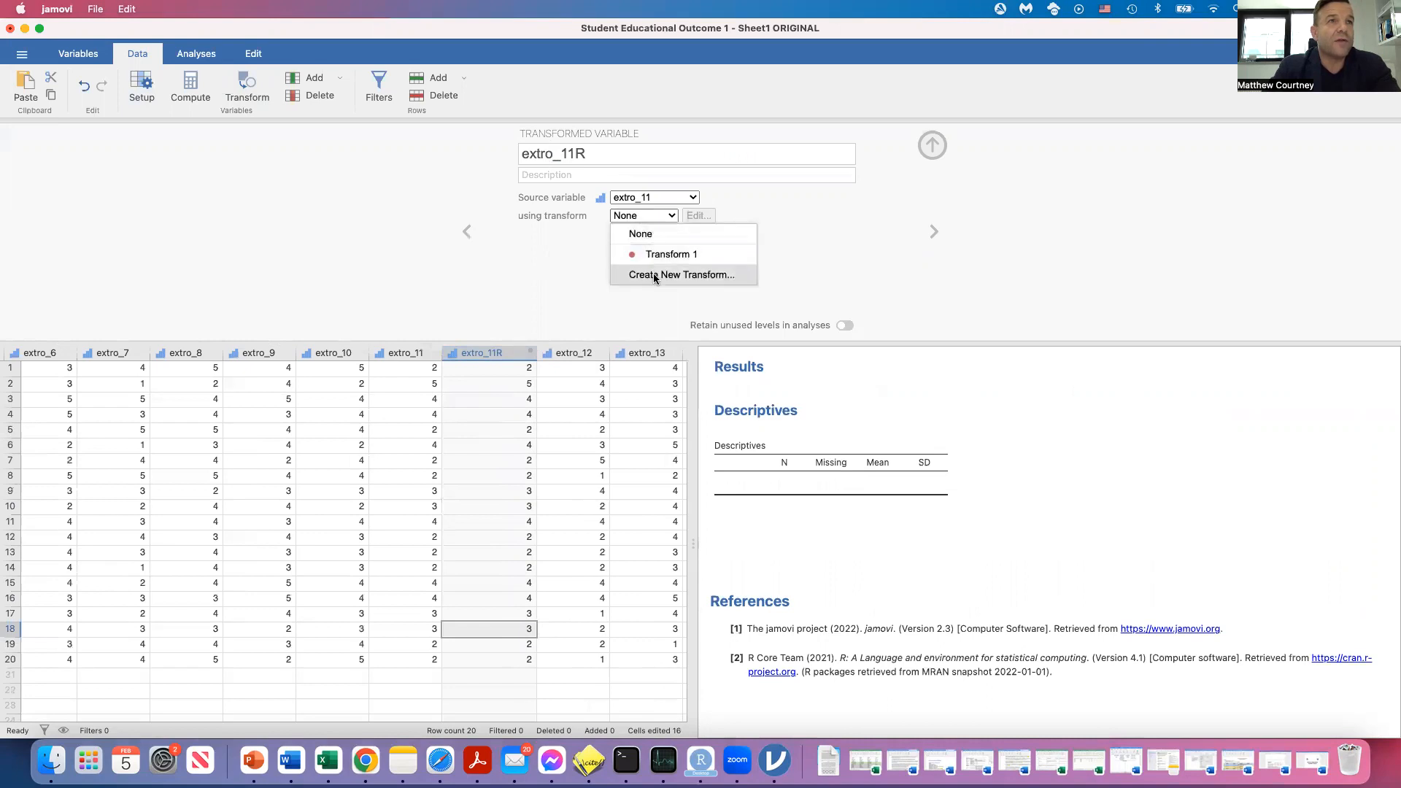
pyautogui.click(654, 275)
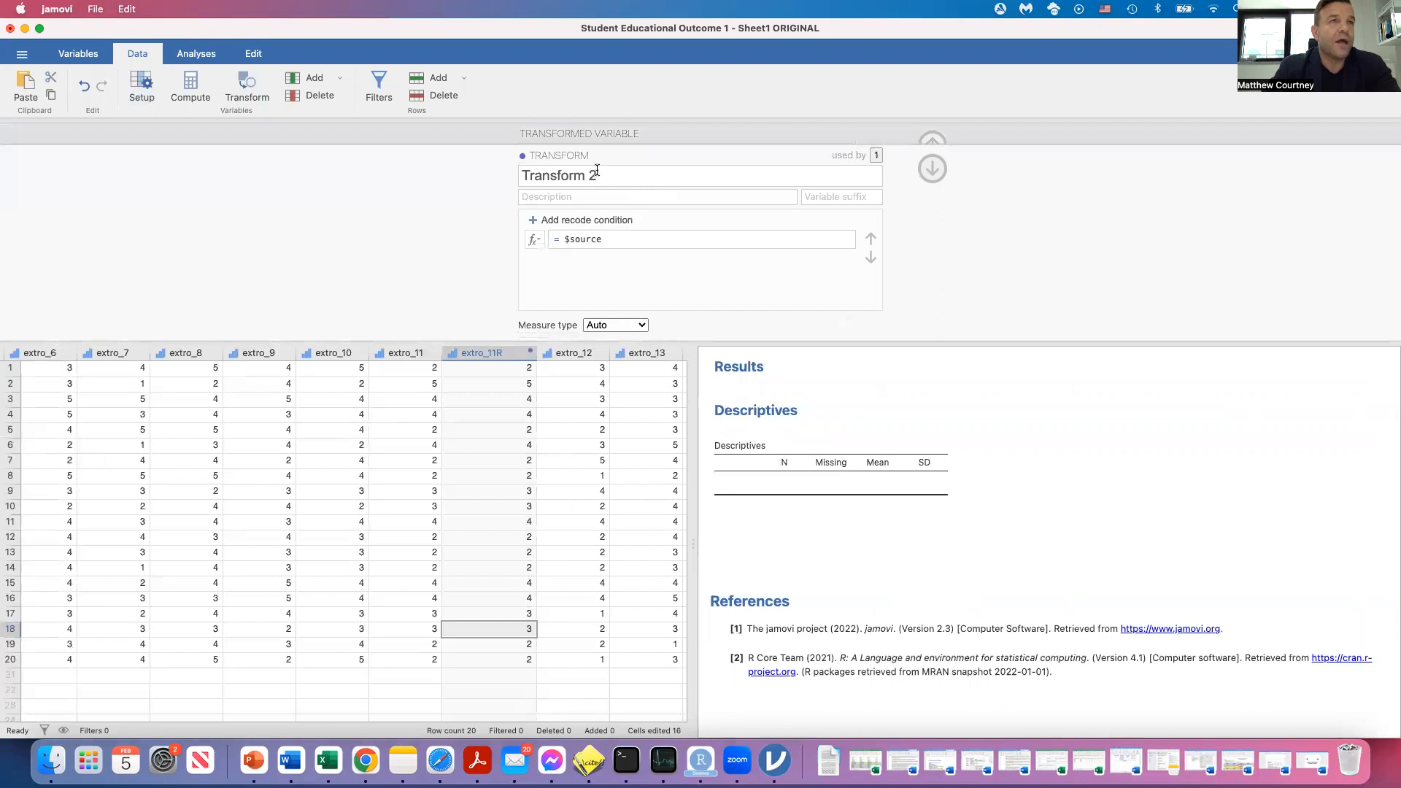
pyautogui.moveTo(597, 176); pyautogui.dragTo(508, 175)
pyautogui.write('Rever')
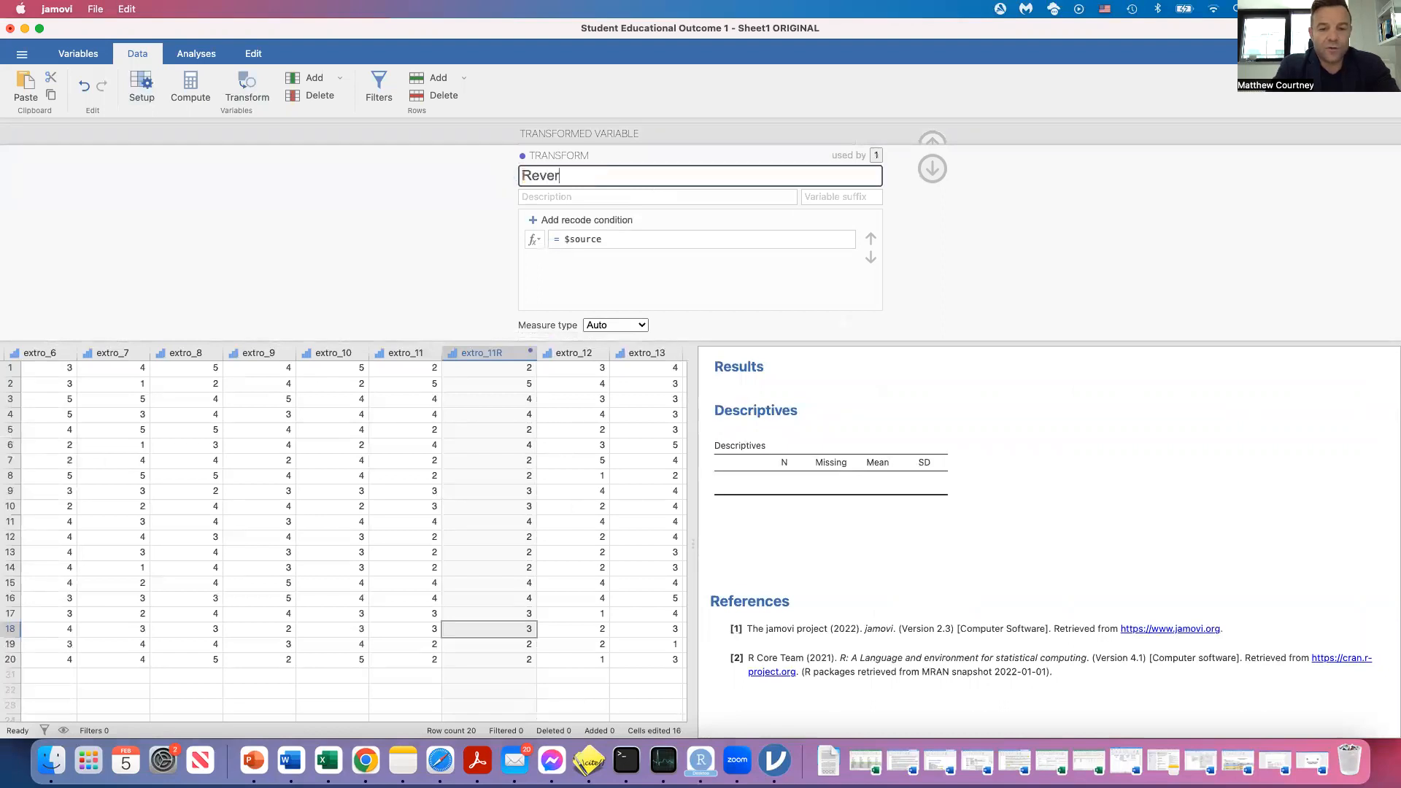
pyautogui.write('se-coding')
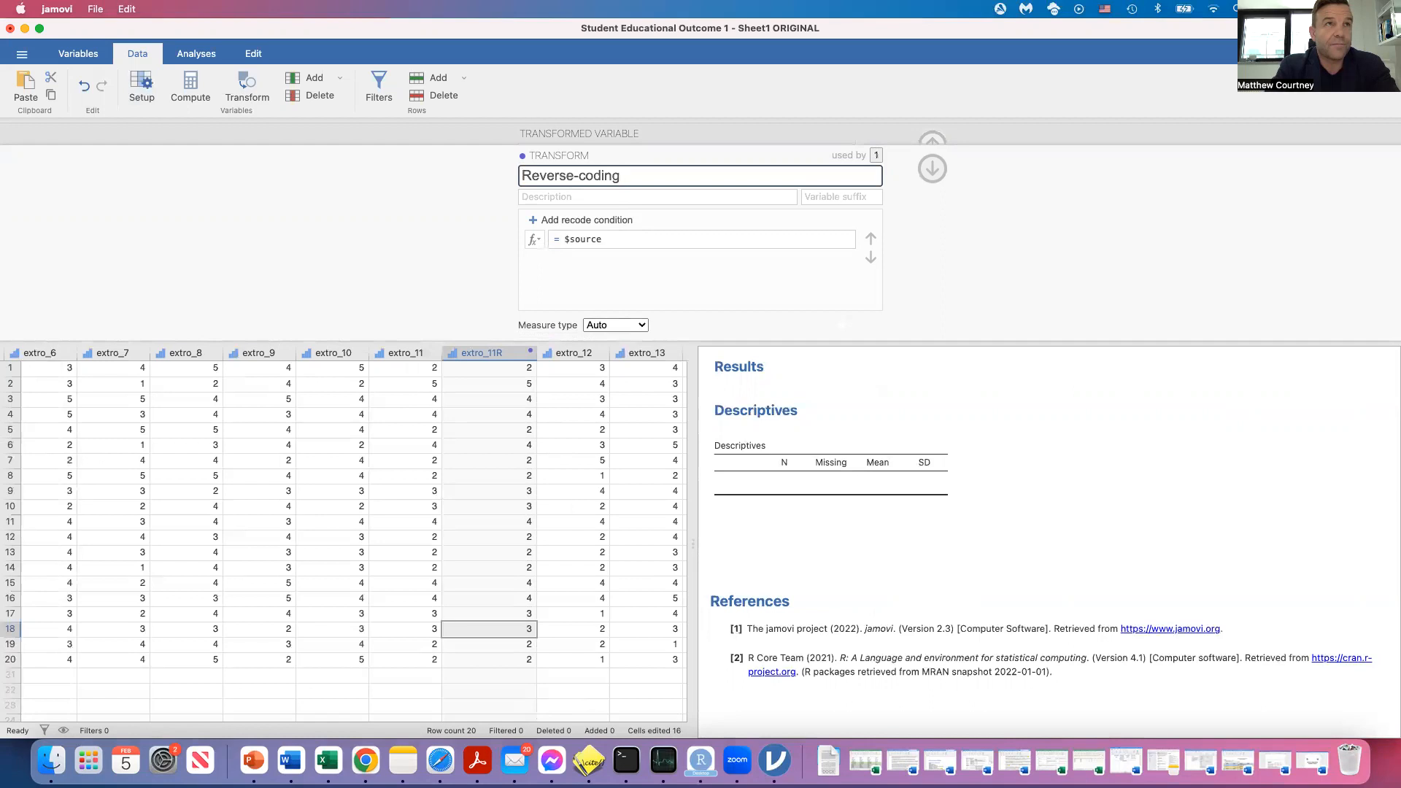
# Step: Add a recode condition to the Reverse-coding transform that uses 5 if the source == 1
pyautogui.click(574, 219)
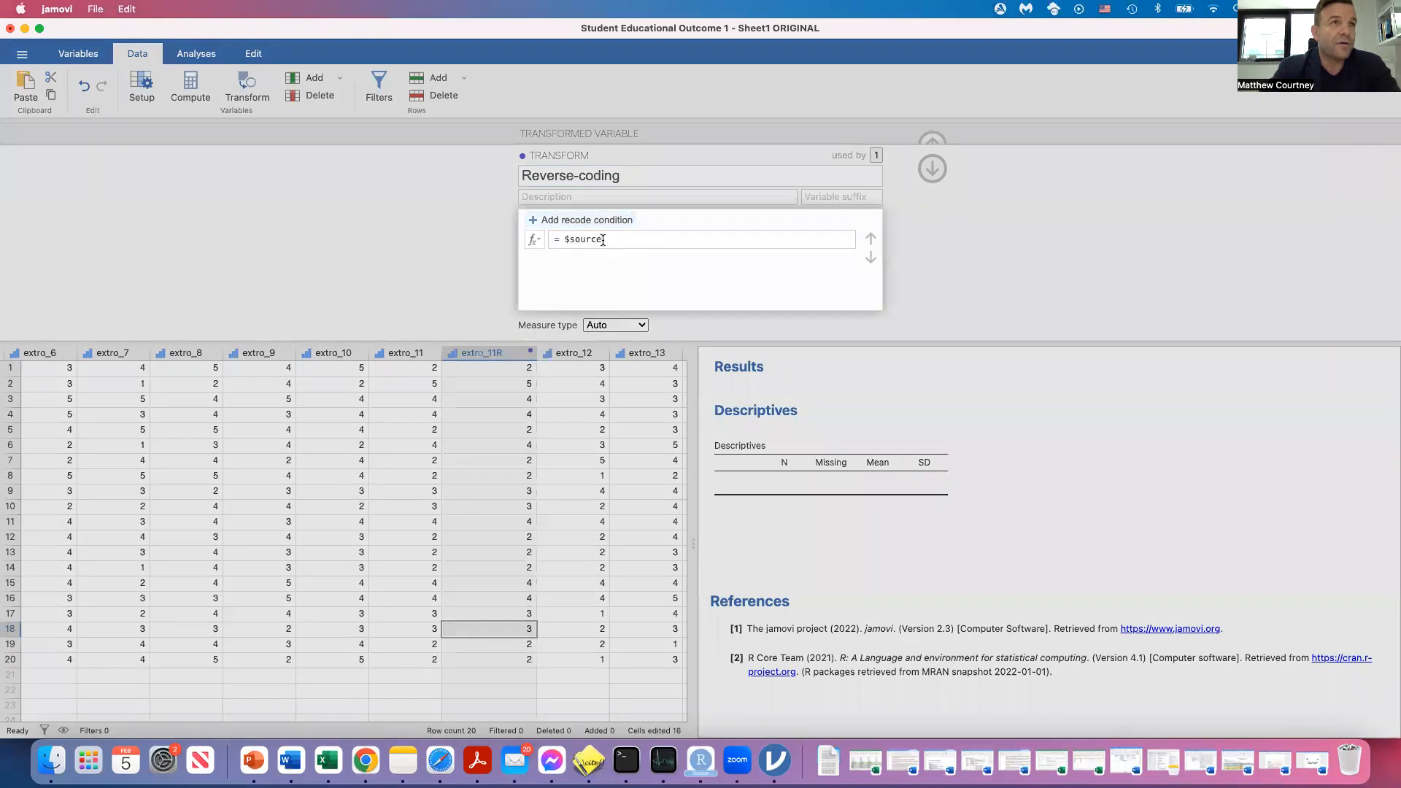
pyautogui.click(552, 220)
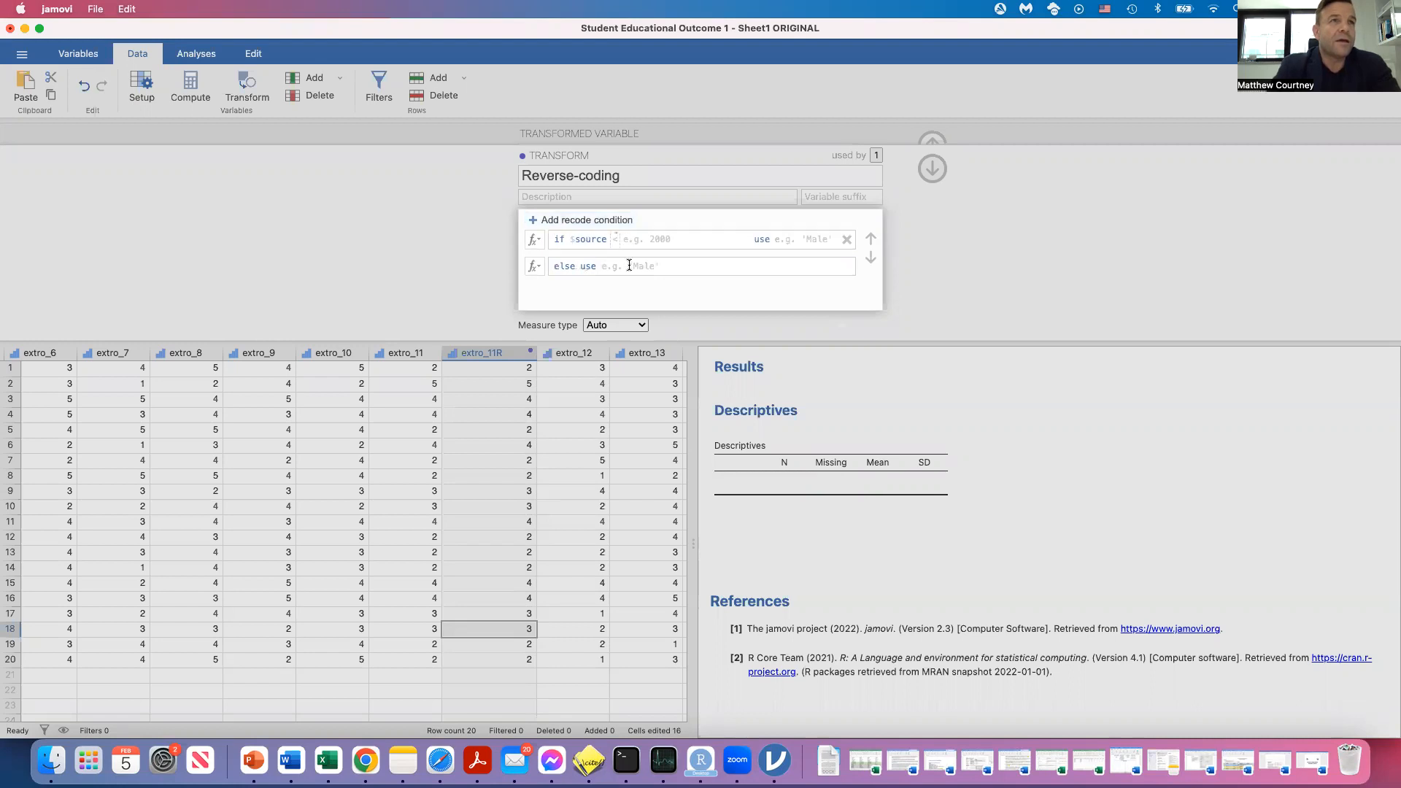
pyautogui.click(617, 238)
pyautogui.write('== 1')
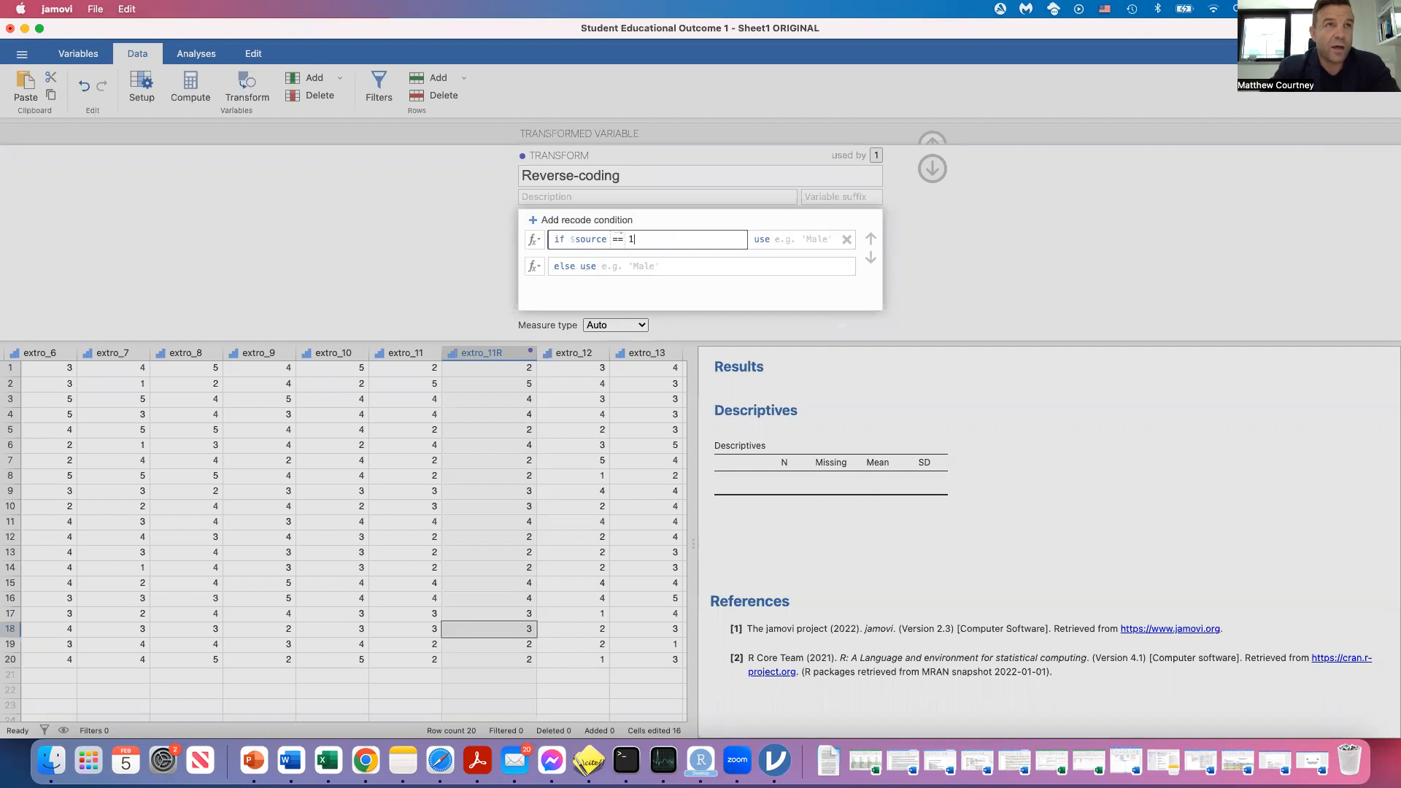
pyautogui.click(811, 238)
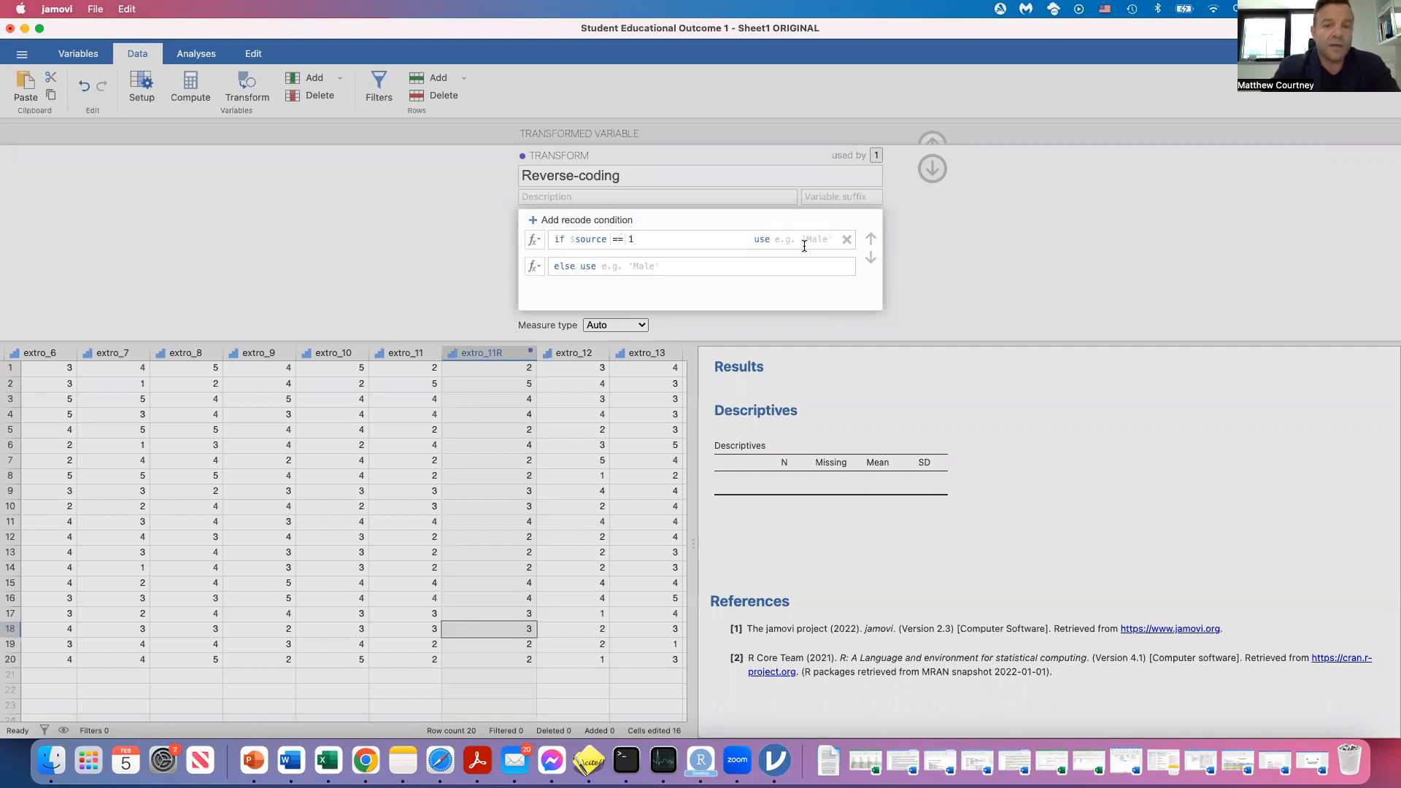
pyautogui.write('5')
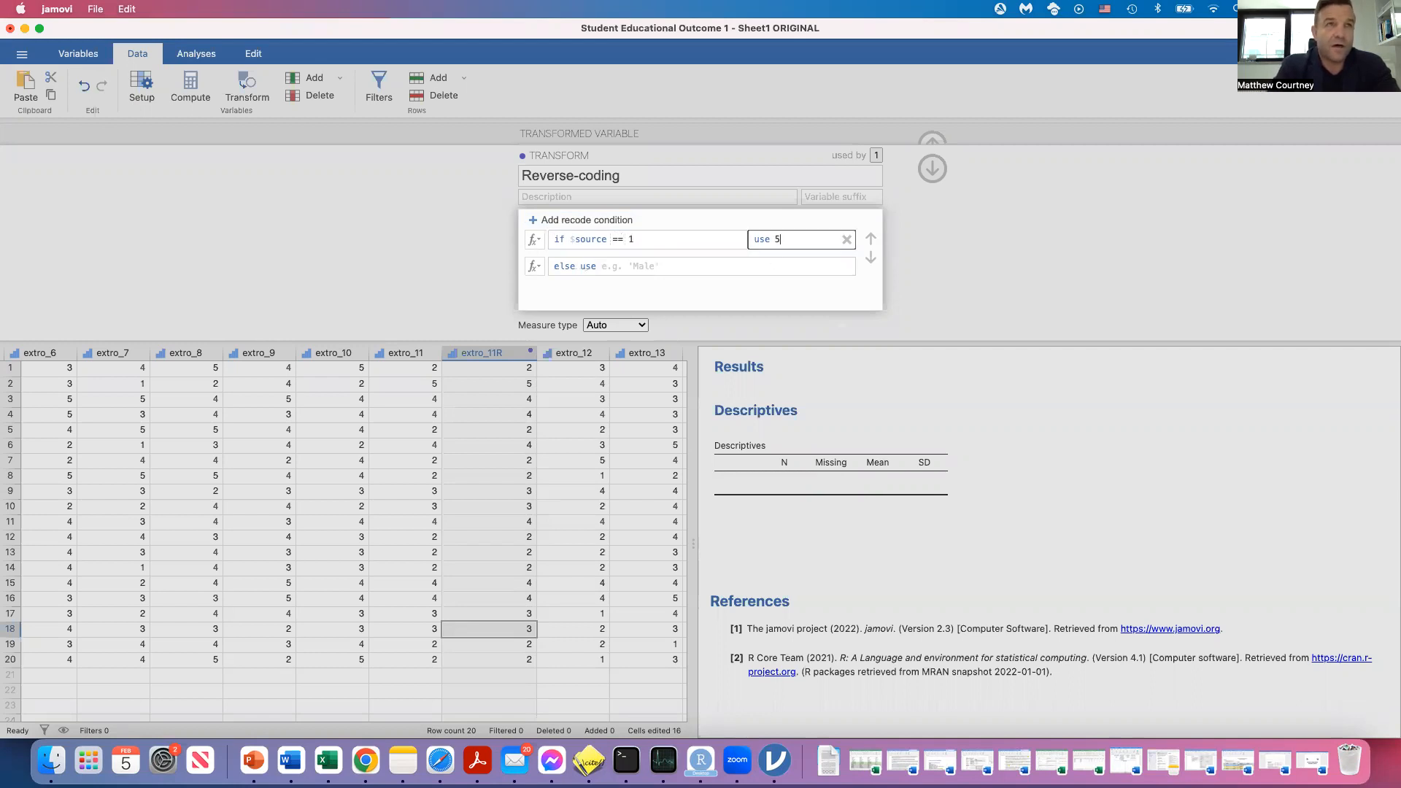
# Step: Add a second recode condition to the Reverse-coding transform that uses 4 if the source == 2
pyautogui.click(579, 220)
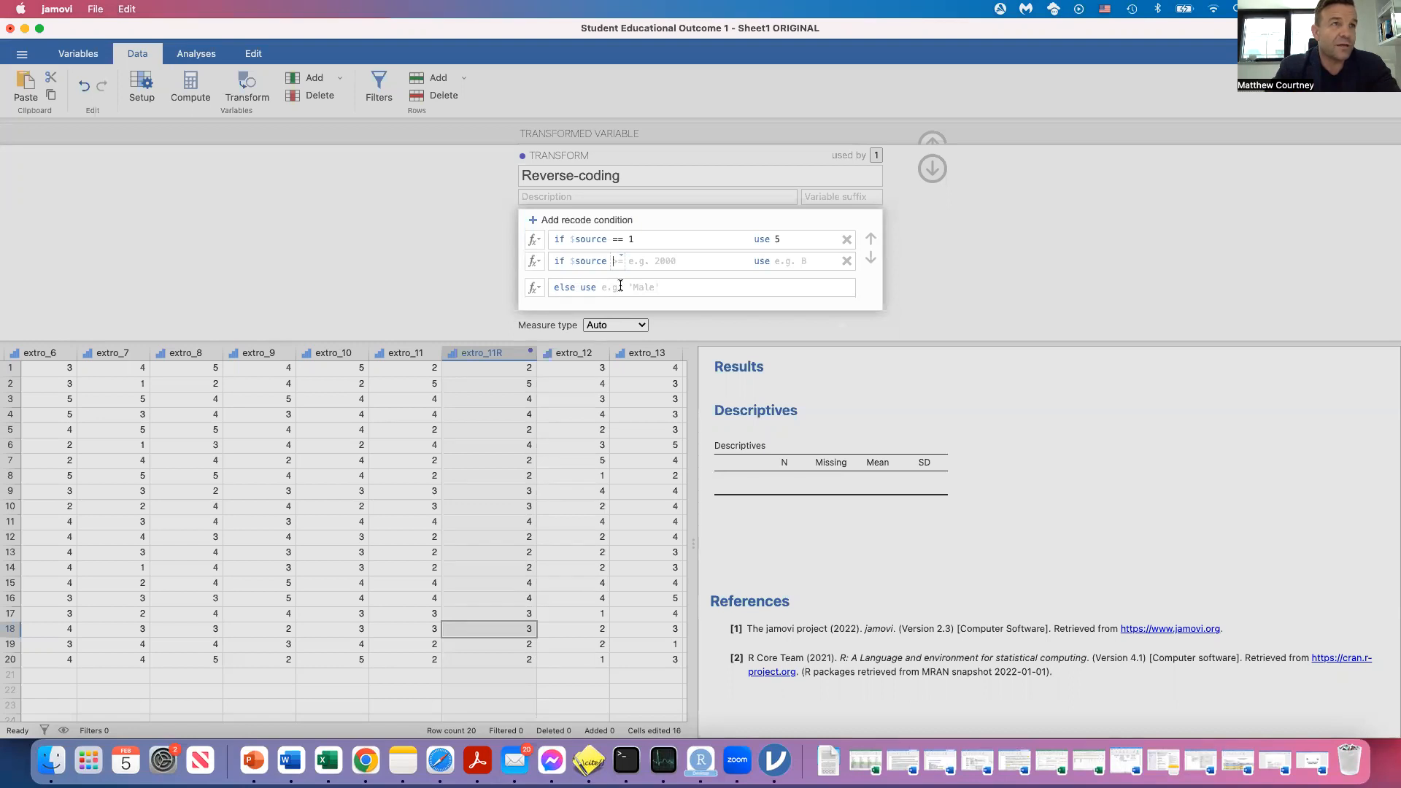
pyautogui.click(621, 261)
pyautogui.write('2')
pyautogui.press('BackSpace')
pyautogui.write('== 2')
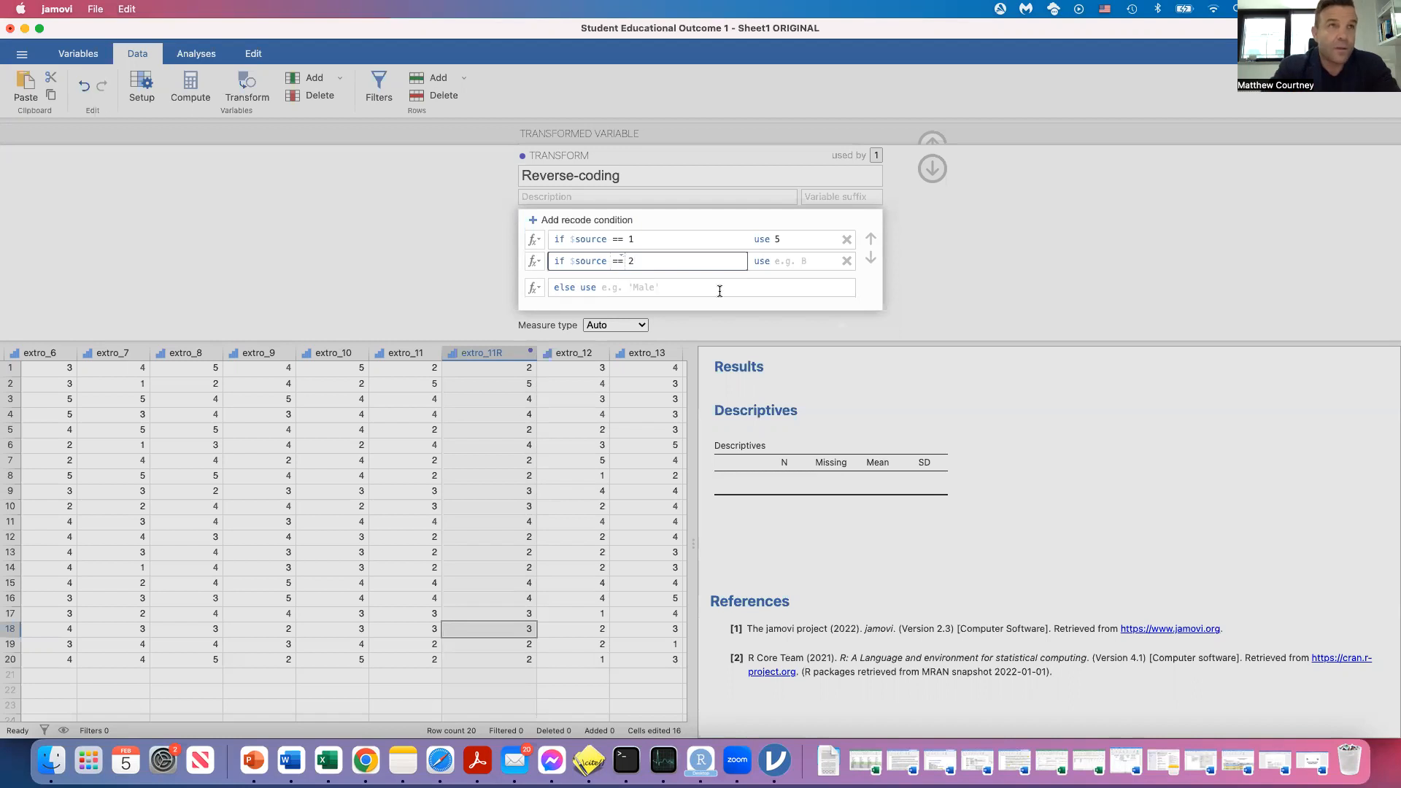
pyautogui.click(792, 260)
pyautogui.write('4')
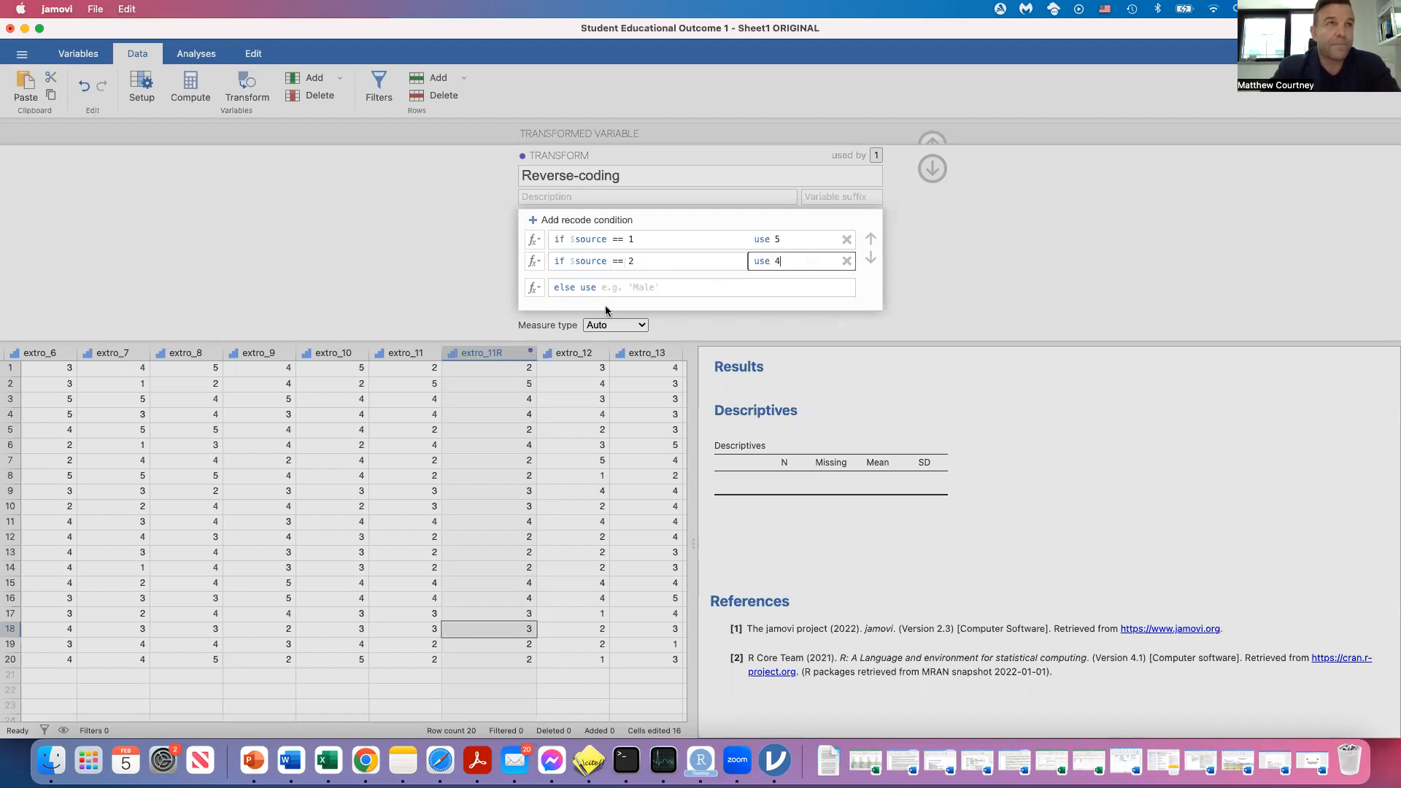
# Step: Add a third recode condition to the Reverse-coding transform that uses 3 if the source == 3
pyautogui.click(576, 221)
pyautogui.click(614, 268)
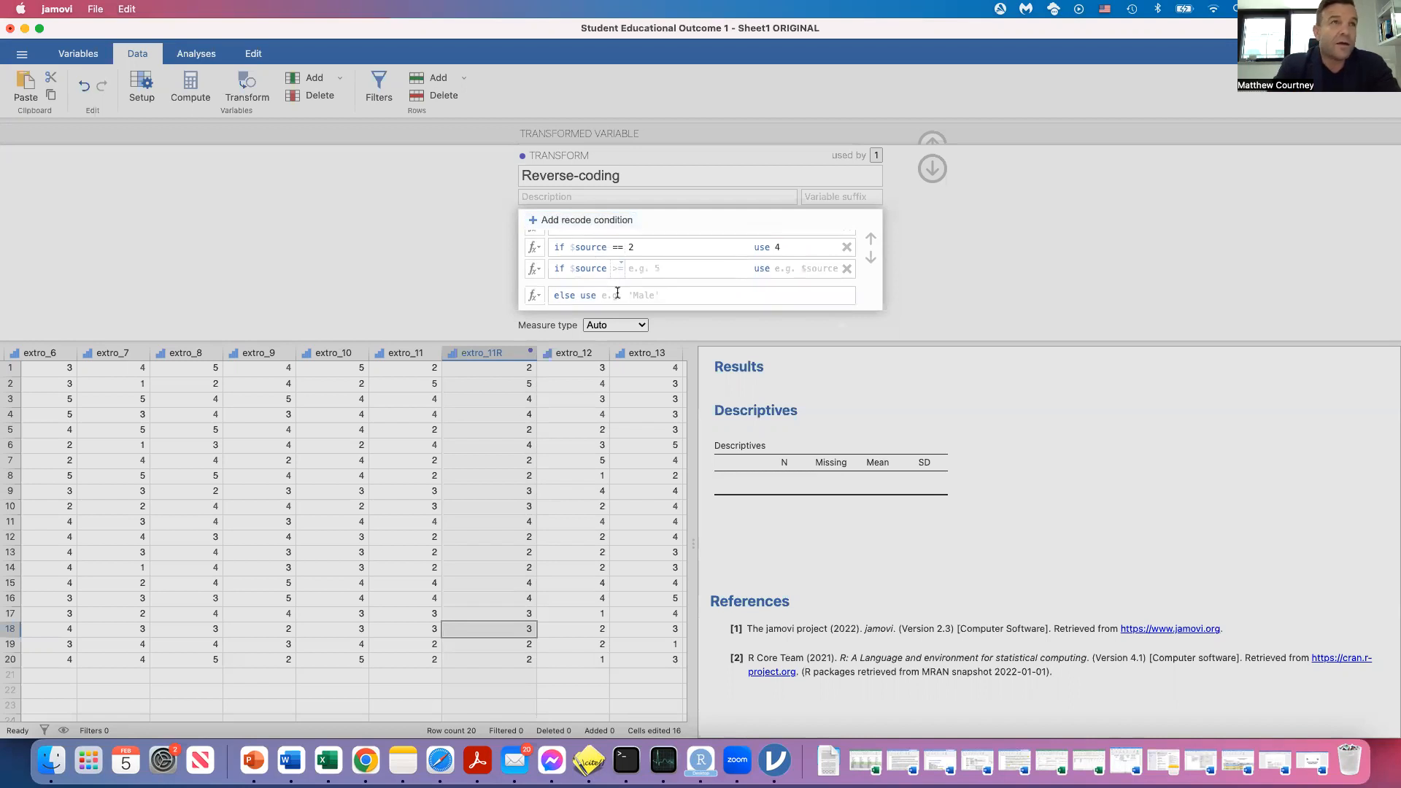
pyautogui.write('== 3')
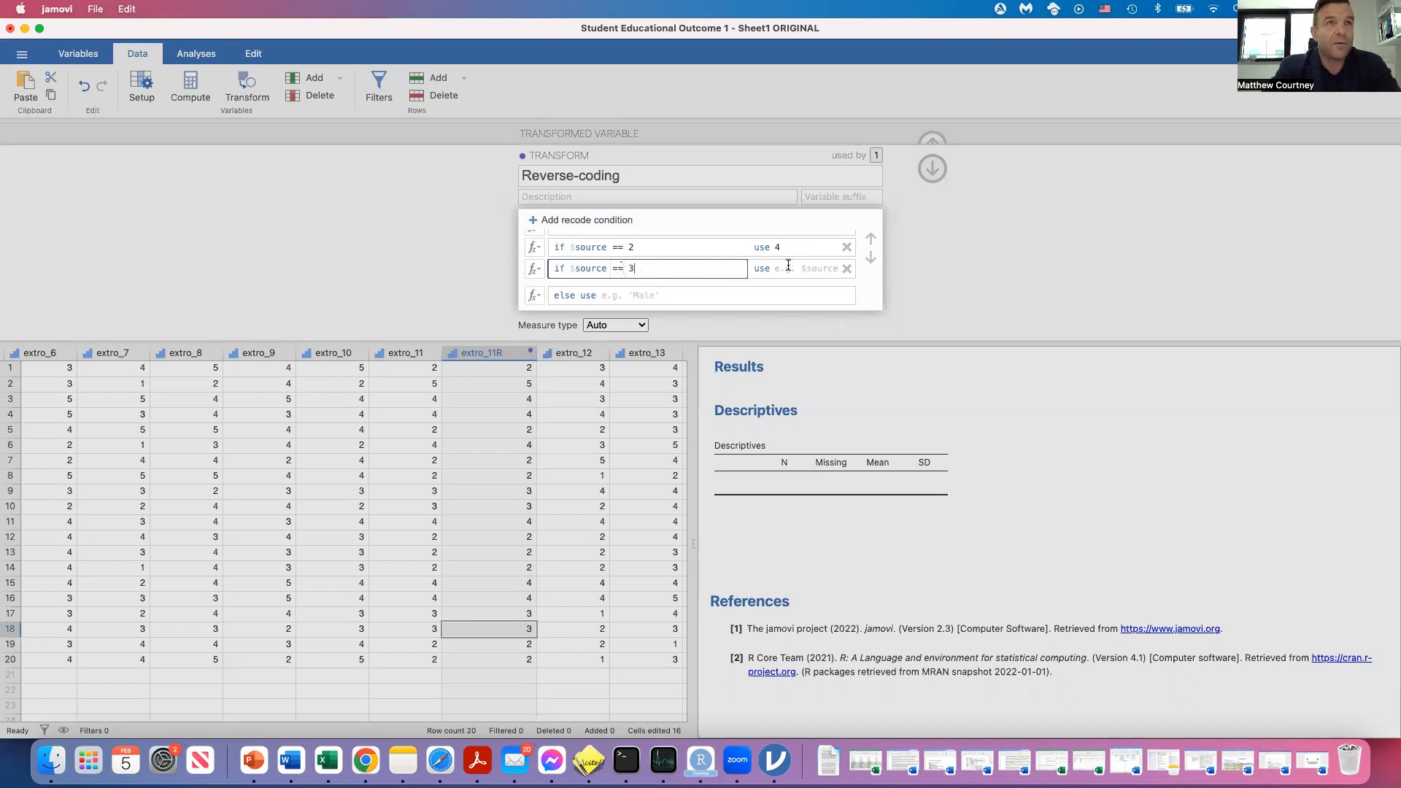
pyautogui.click(788, 268)
pyautogui.write('3')
pyautogui.scroll(2, 663, 286)
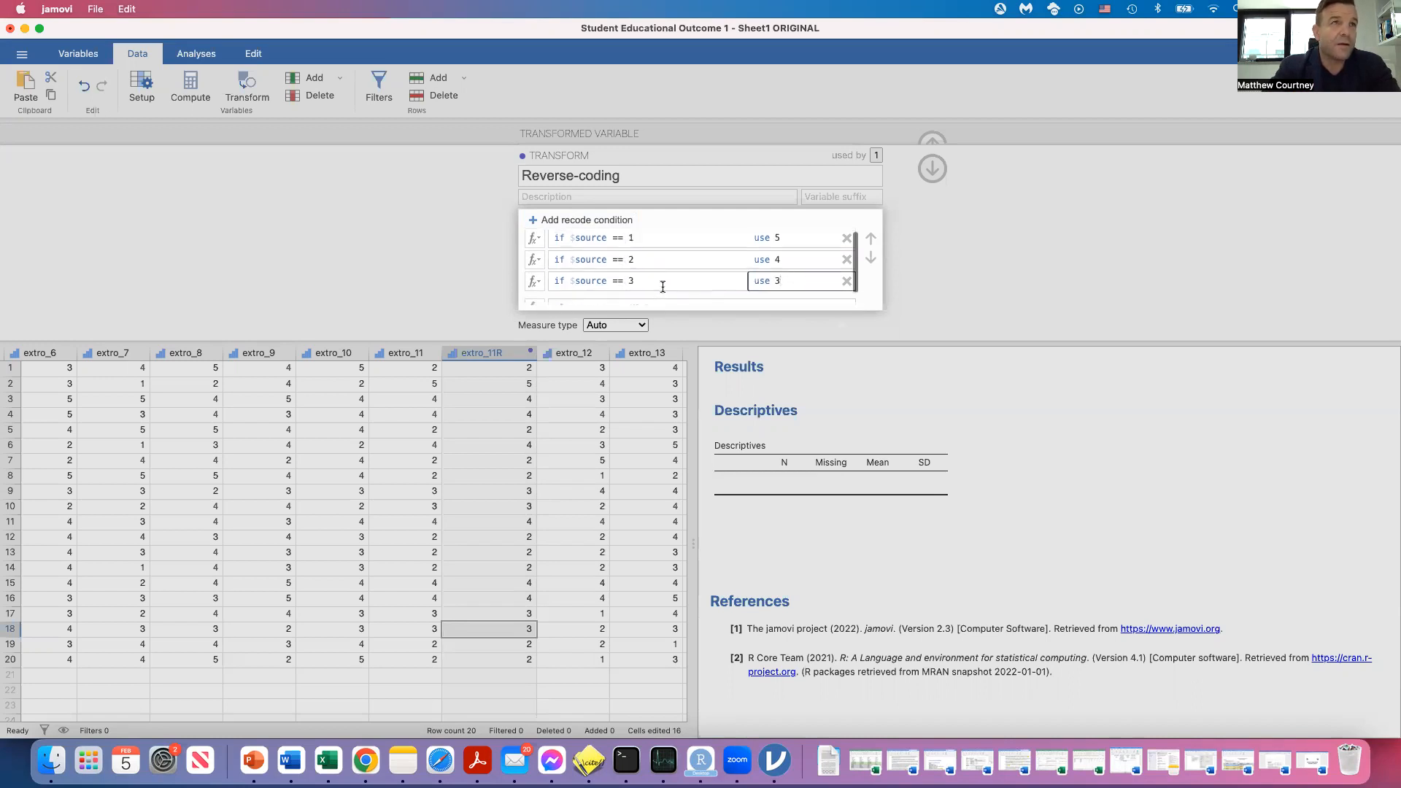
# Step: Add a fourth recode condition to the Reverse-coding transform that uses 2 if the source == 4
pyautogui.scroll(-2, 662, 286)
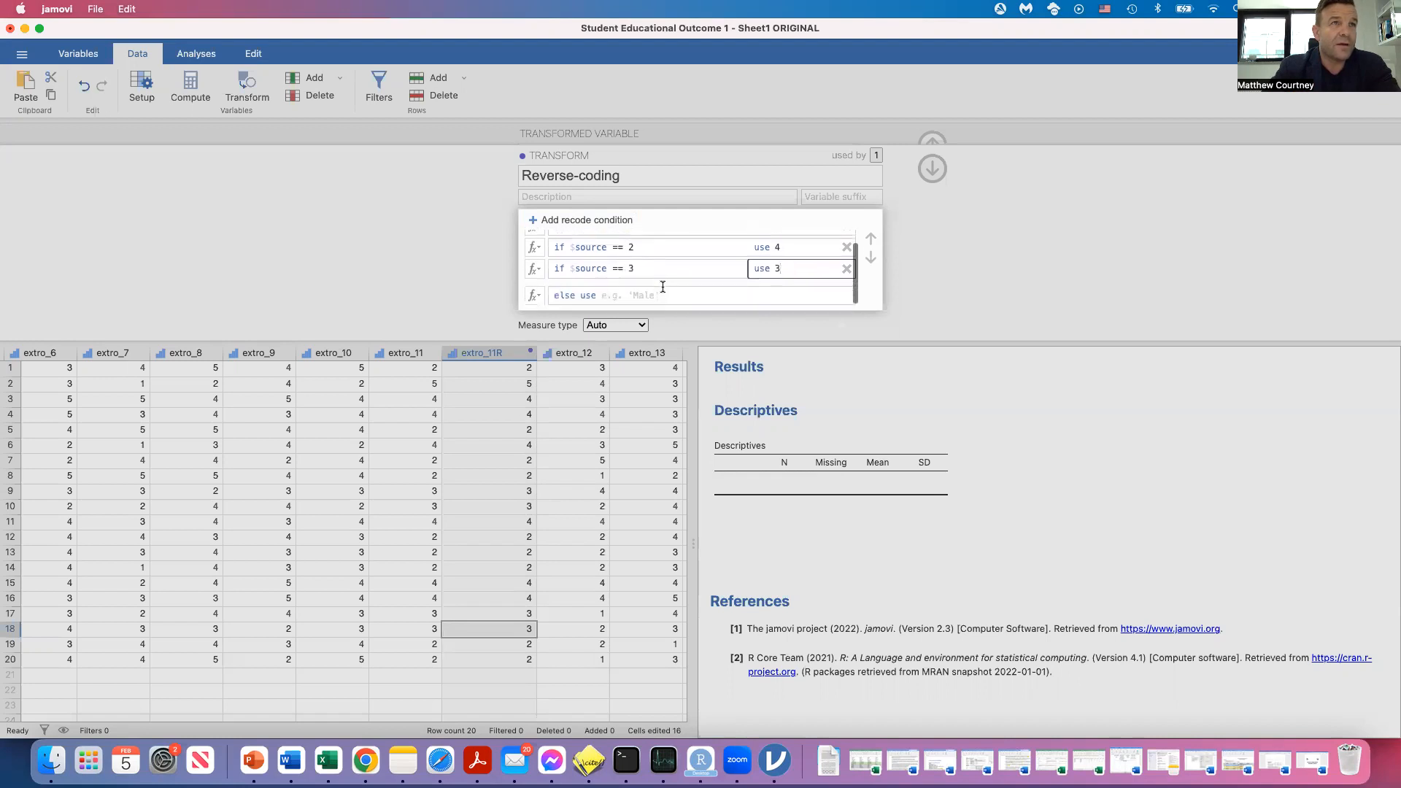
pyautogui.click(585, 220)
pyautogui.write('== 4')
pyautogui.click(785, 269)
pyautogui.write('2')
# Step: Add a fifth recode condition that uses 1 if the source == 5, and close the transform and variable editors
pyautogui.click(599, 220)
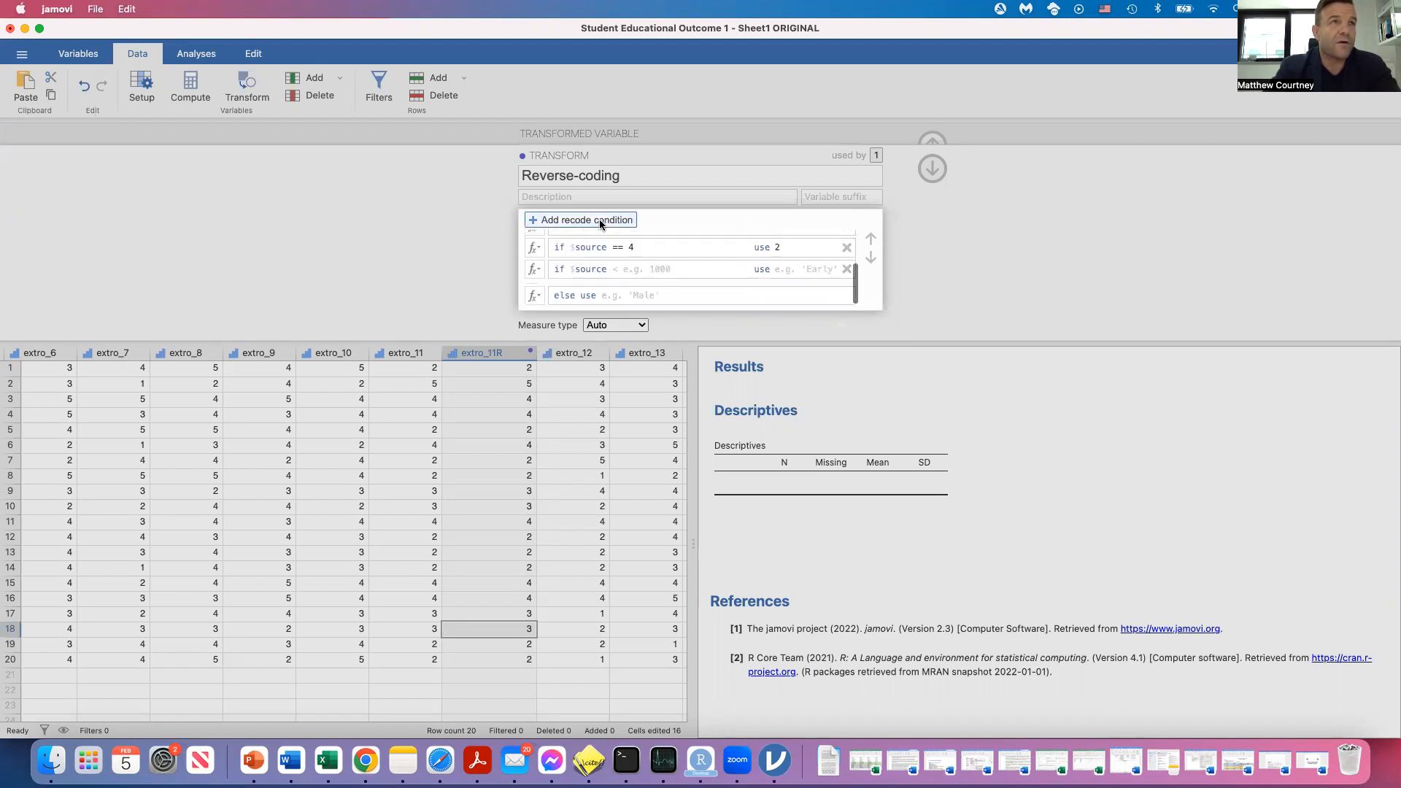
pyautogui.click(616, 271)
pyautogui.write('==')
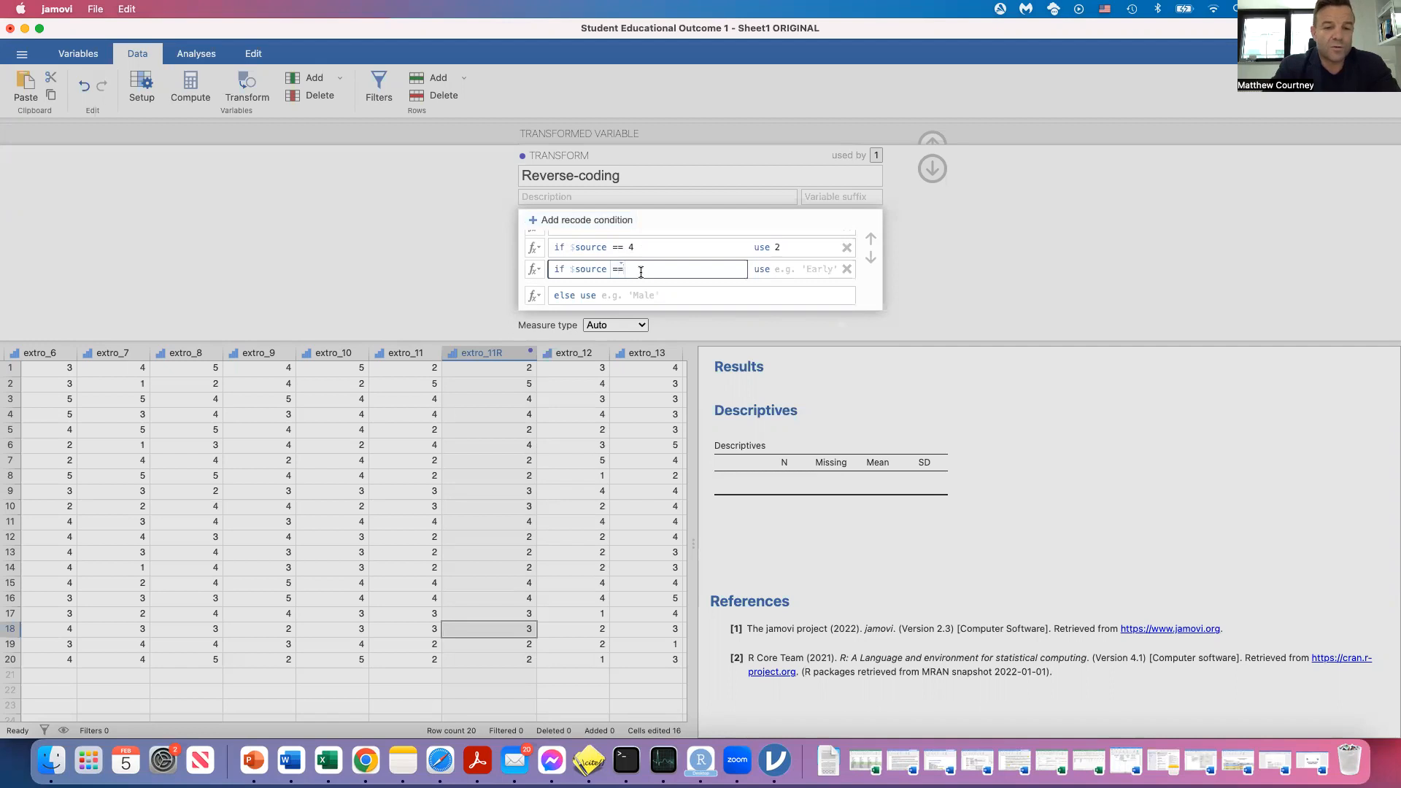
pyautogui.write(' 5')
pyautogui.click(785, 271)
pyautogui.write('1')
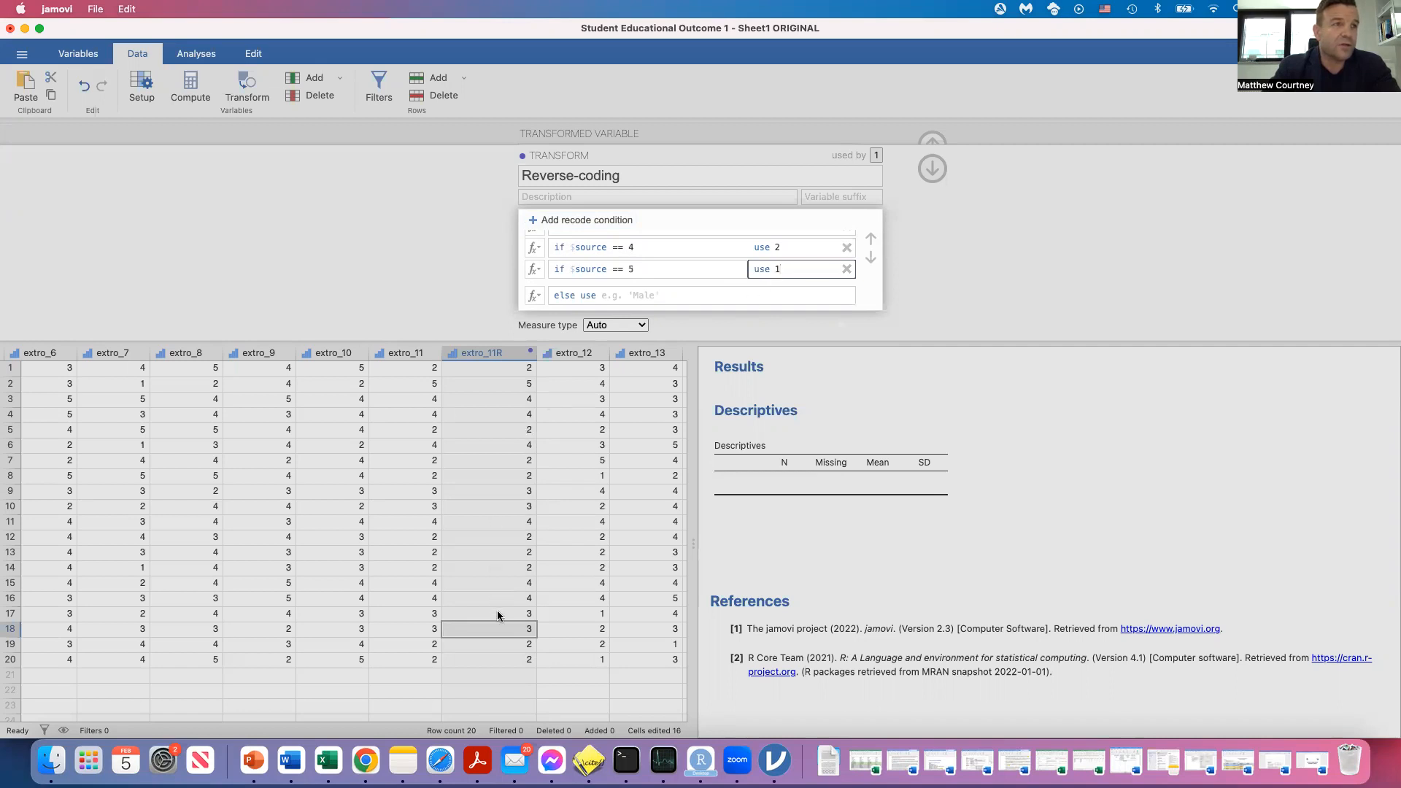
pyautogui.click(945, 232)
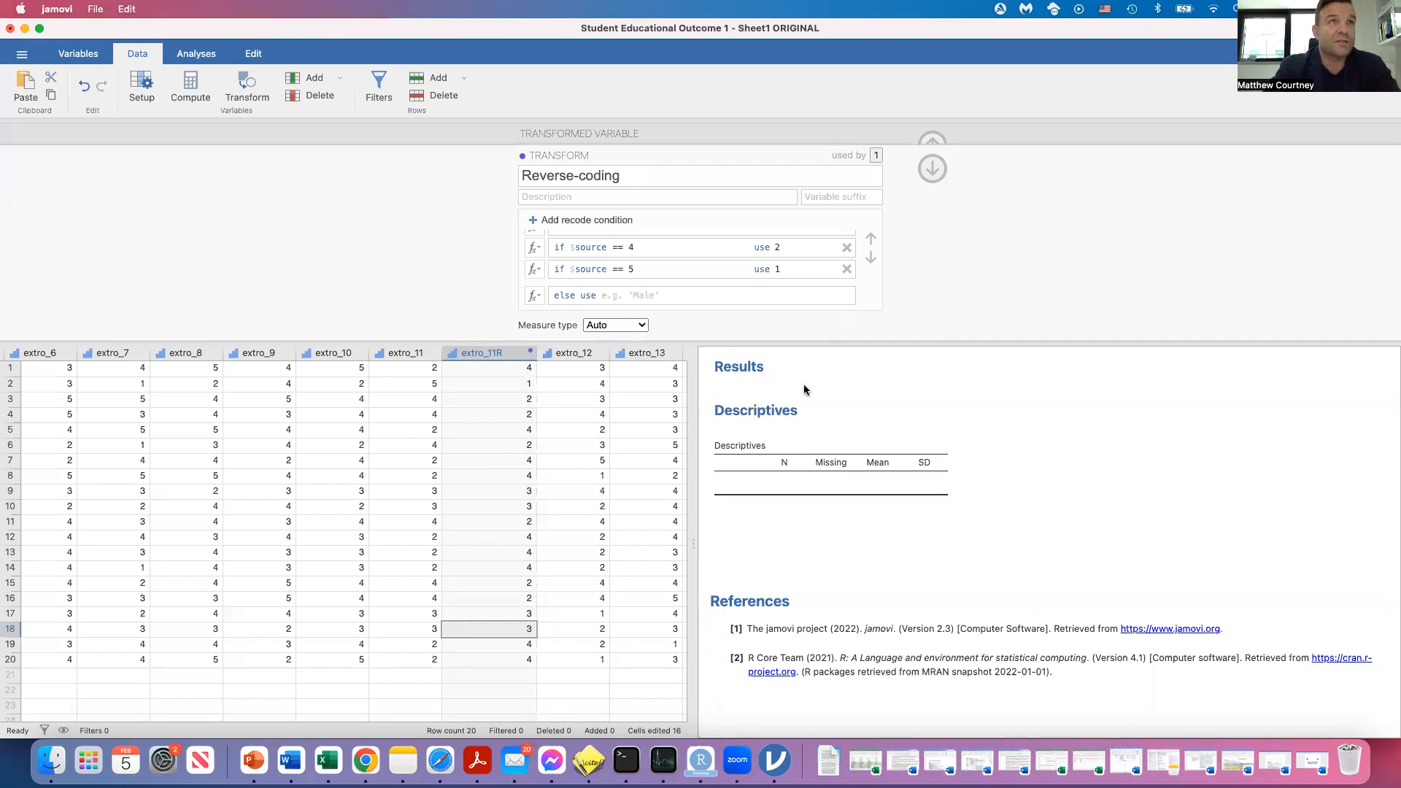
pyautogui.click(932, 168)
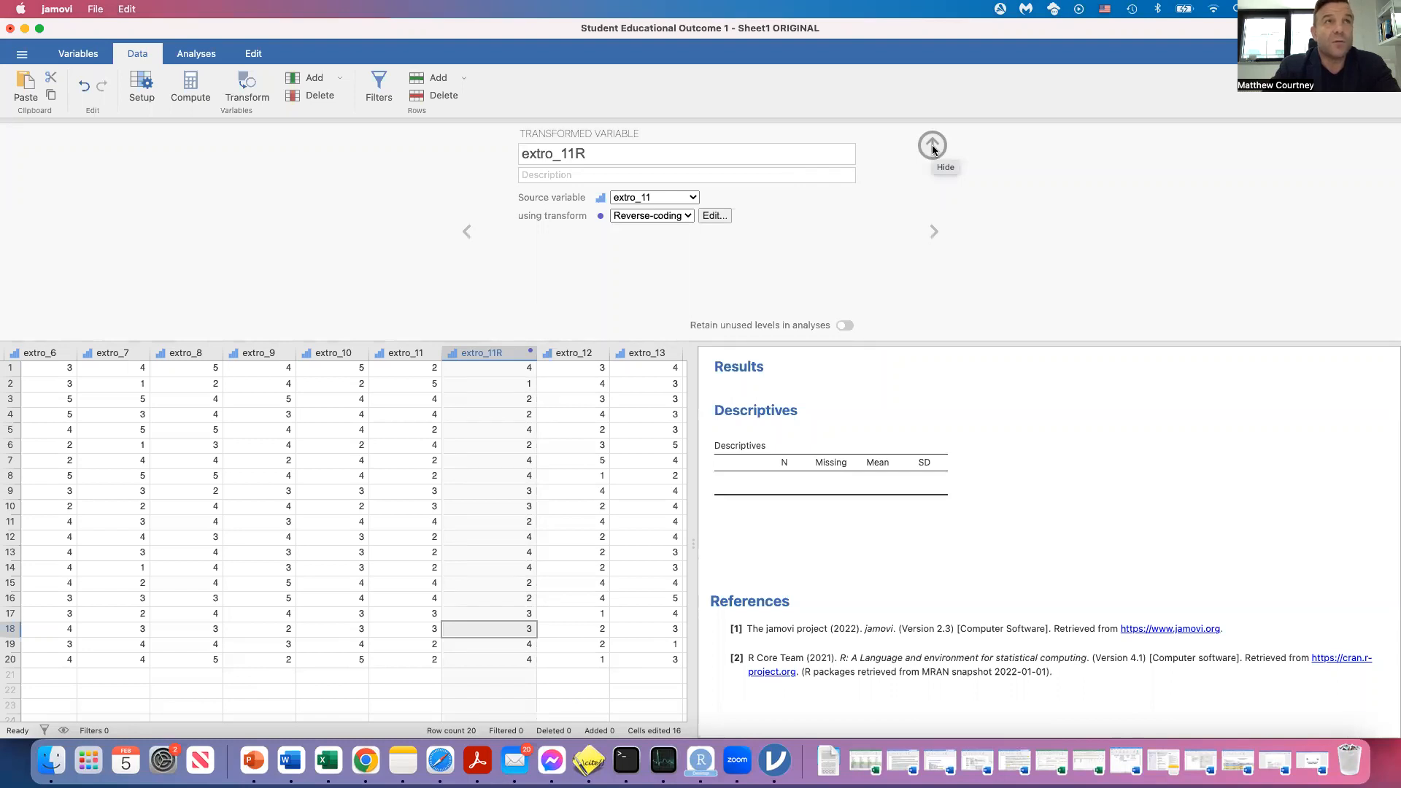
pyautogui.click(932, 147)
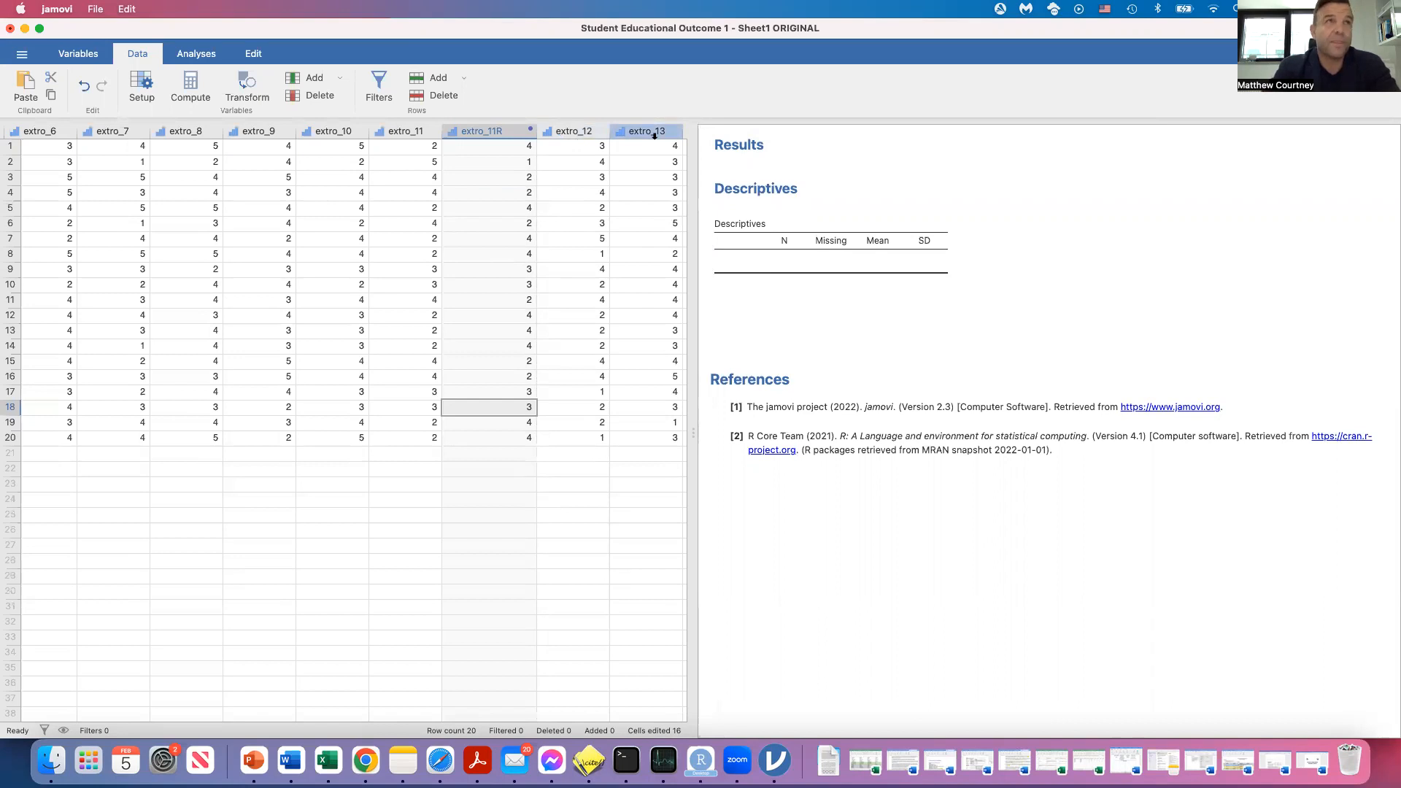
# Step: Create a transformed variable from extro_12 and name it extro_12R
pyautogui.click(576, 133)
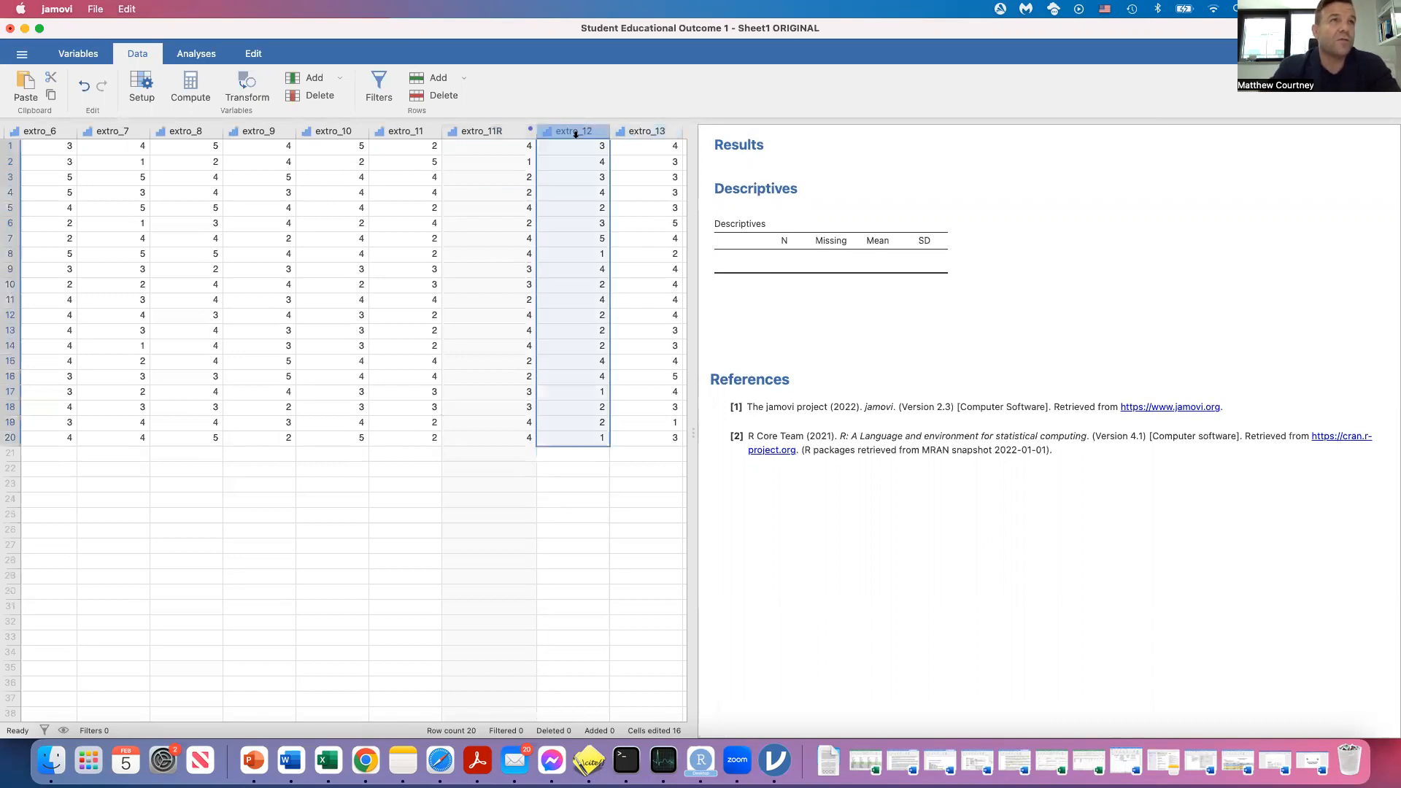
pyautogui.click(243, 89)
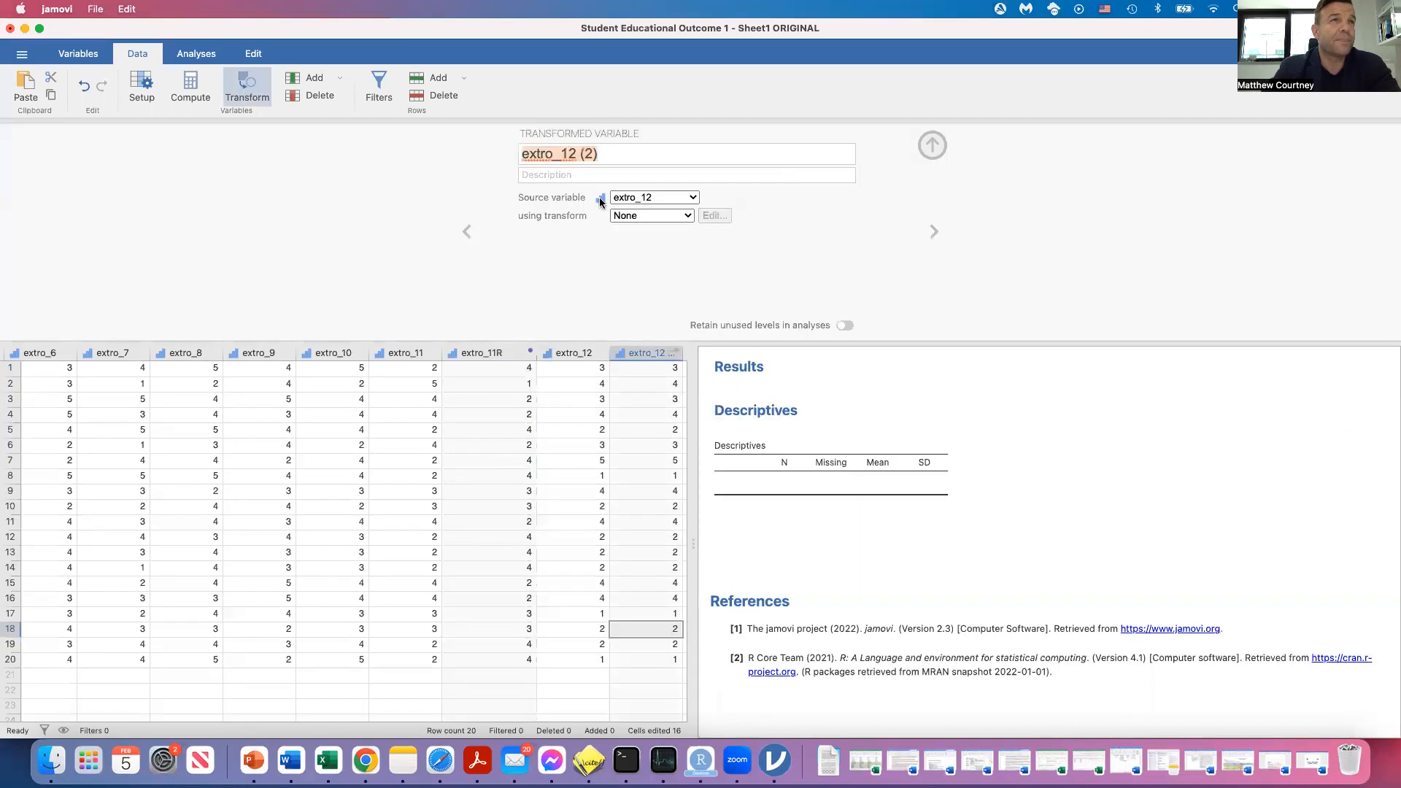
pyautogui.click(616, 160)
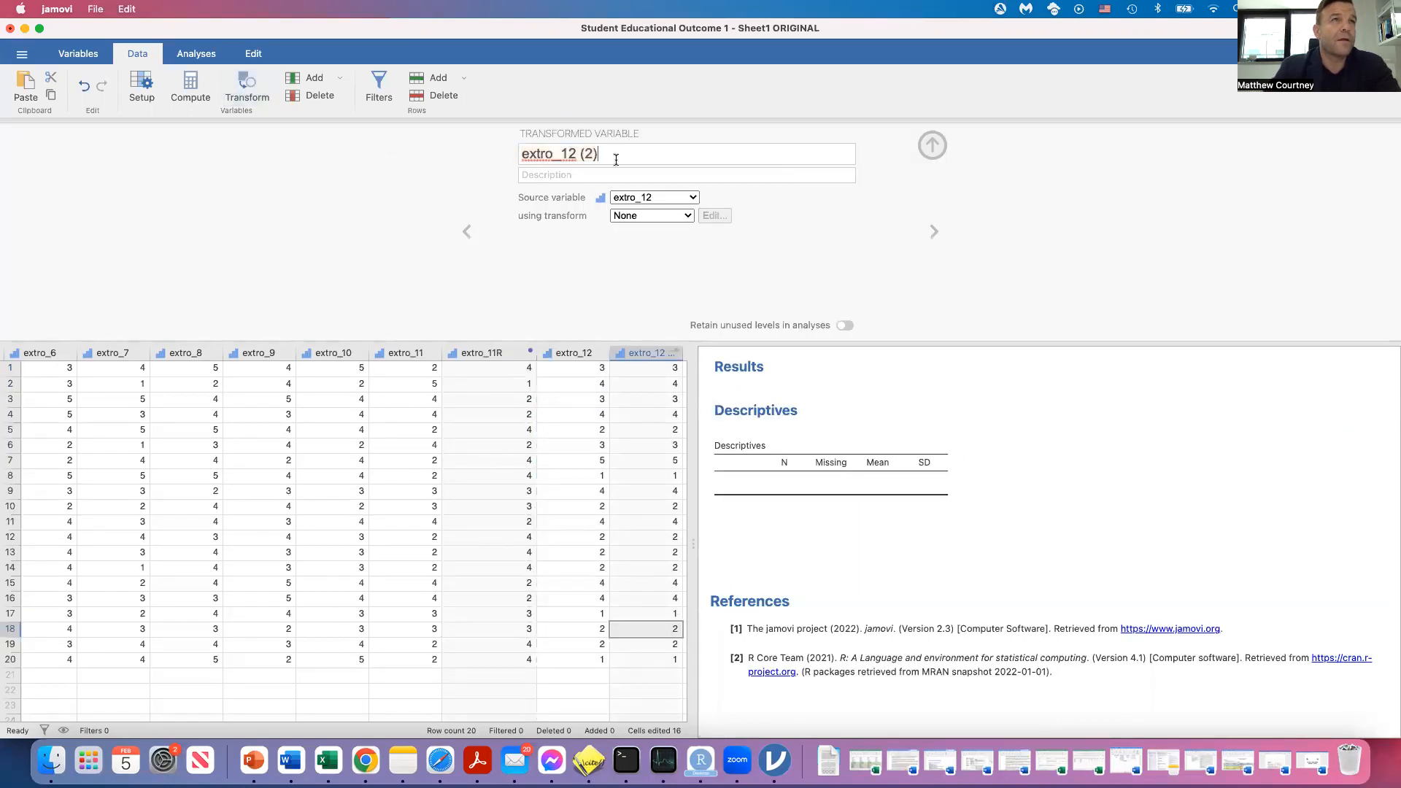
pyautogui.press('BackSpace')
pyautogui.press('BackSpace')
pyautogui.press('BackSpace')
pyautogui.press('BackSpace')
pyautogui.write('R')
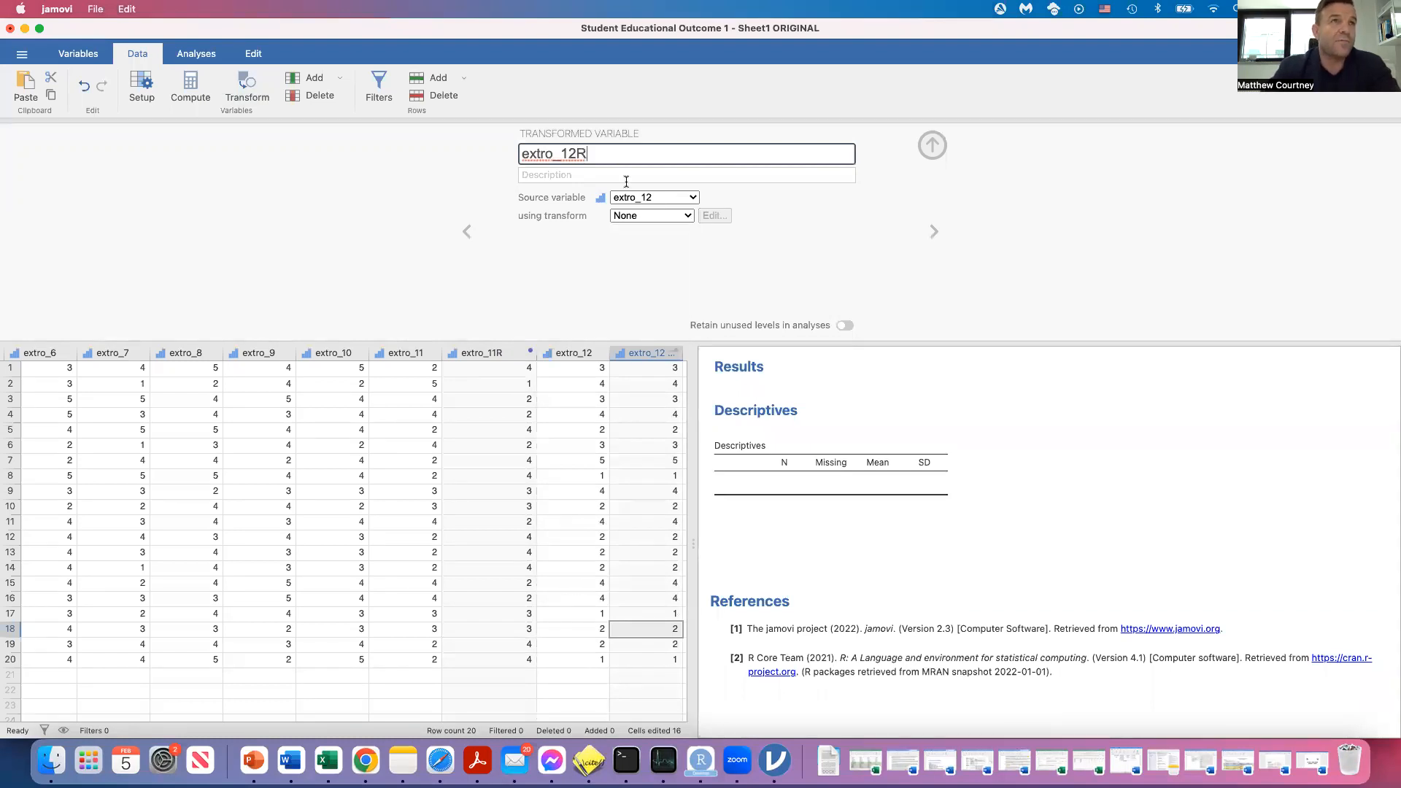
# Step: Apply the Reverse-coding transform to extro_12R and close the variable editor
pyautogui.click(636, 213)
pyautogui.click(669, 272)
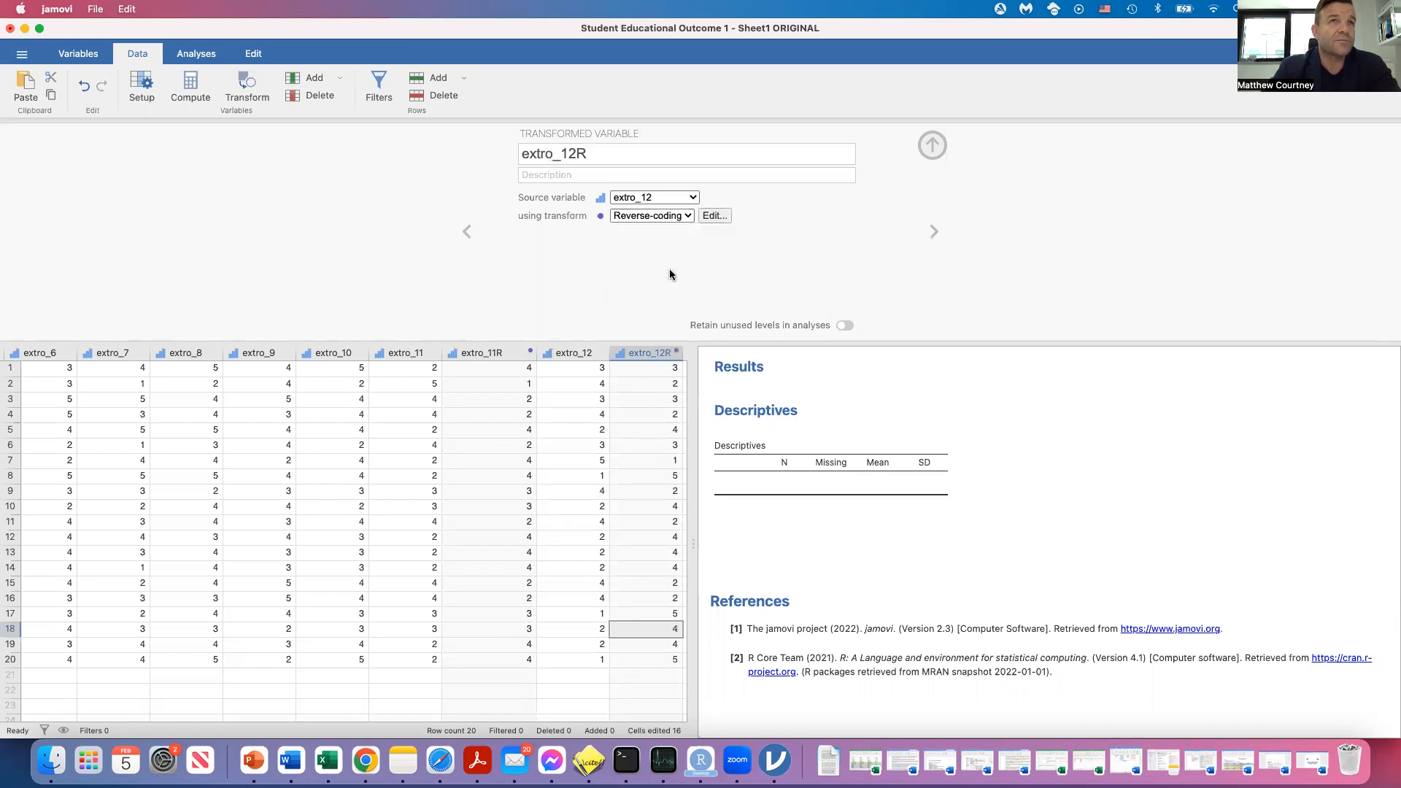
pyautogui.click(931, 146)
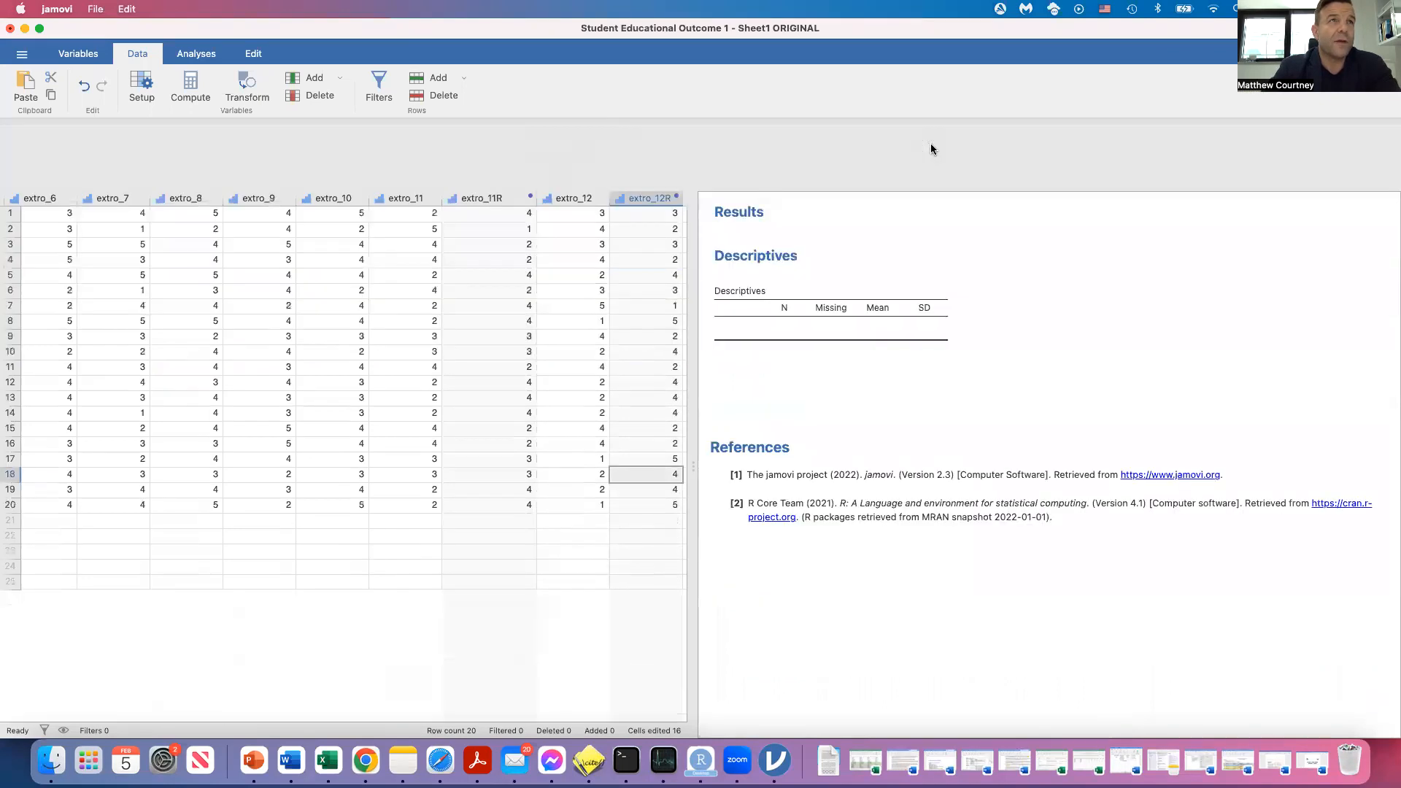
# Step: Create a transformed variable from extro_13 and name it extro_13R
pyautogui.moveTo(763, 280); pyautogui.dragTo(827, 282)
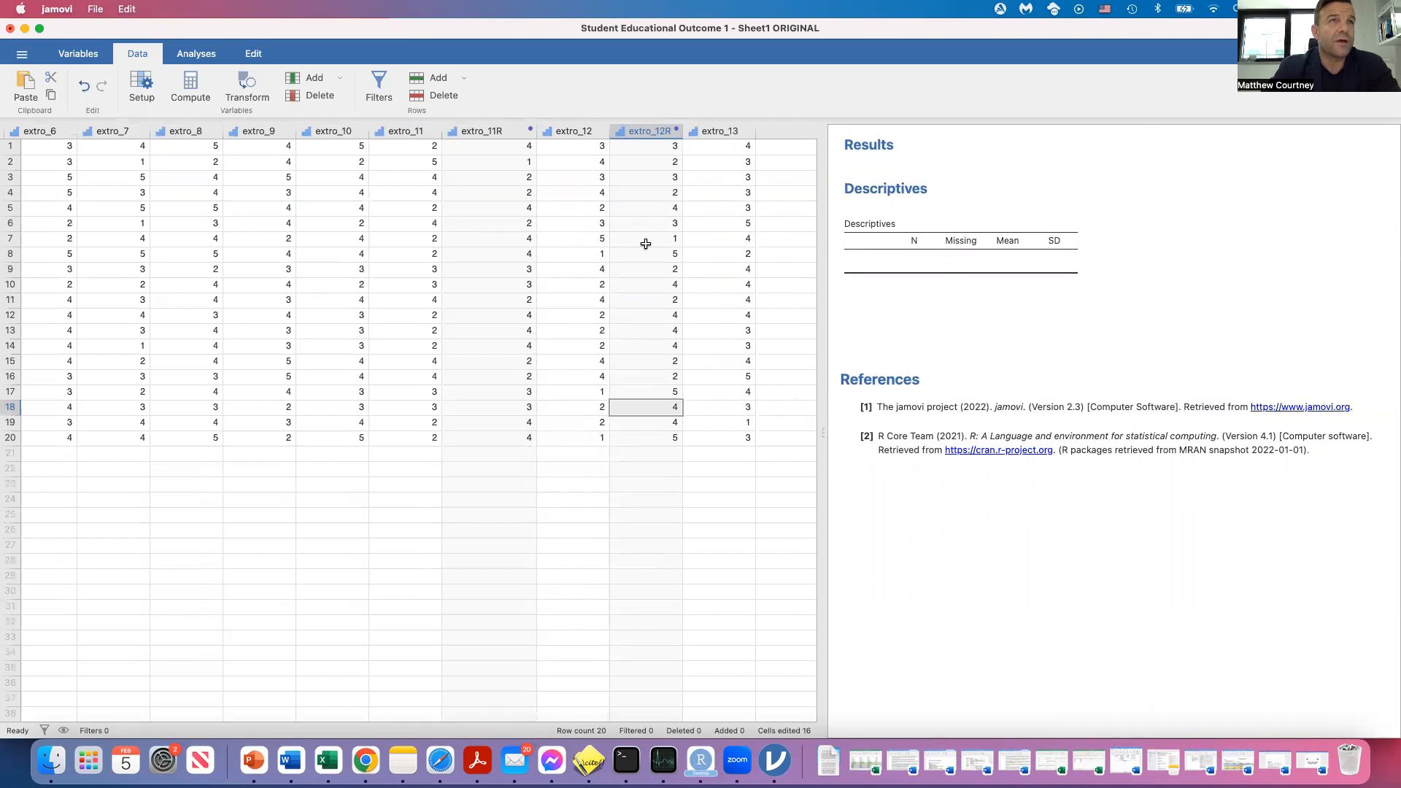
pyautogui.click(730, 132)
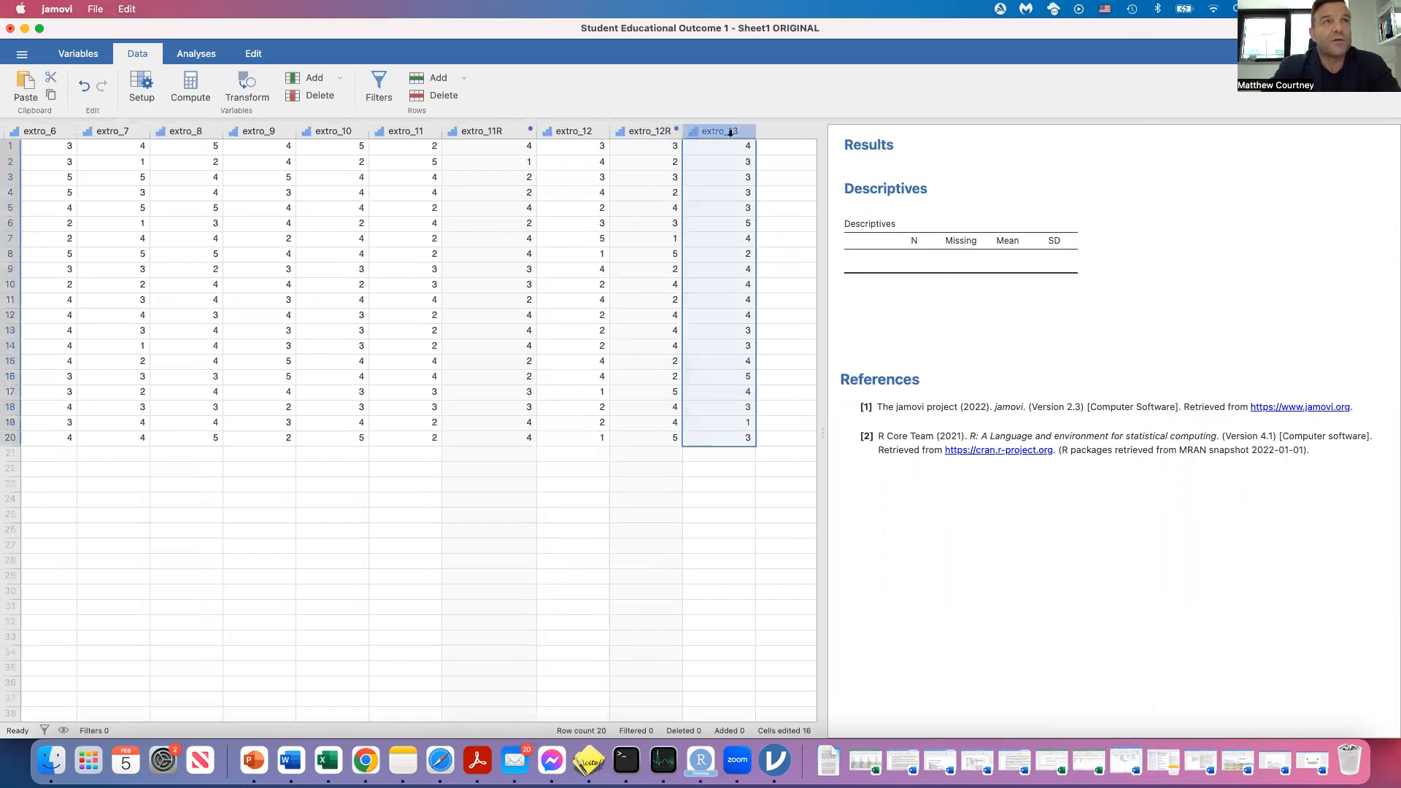
pyautogui.click(240, 89)
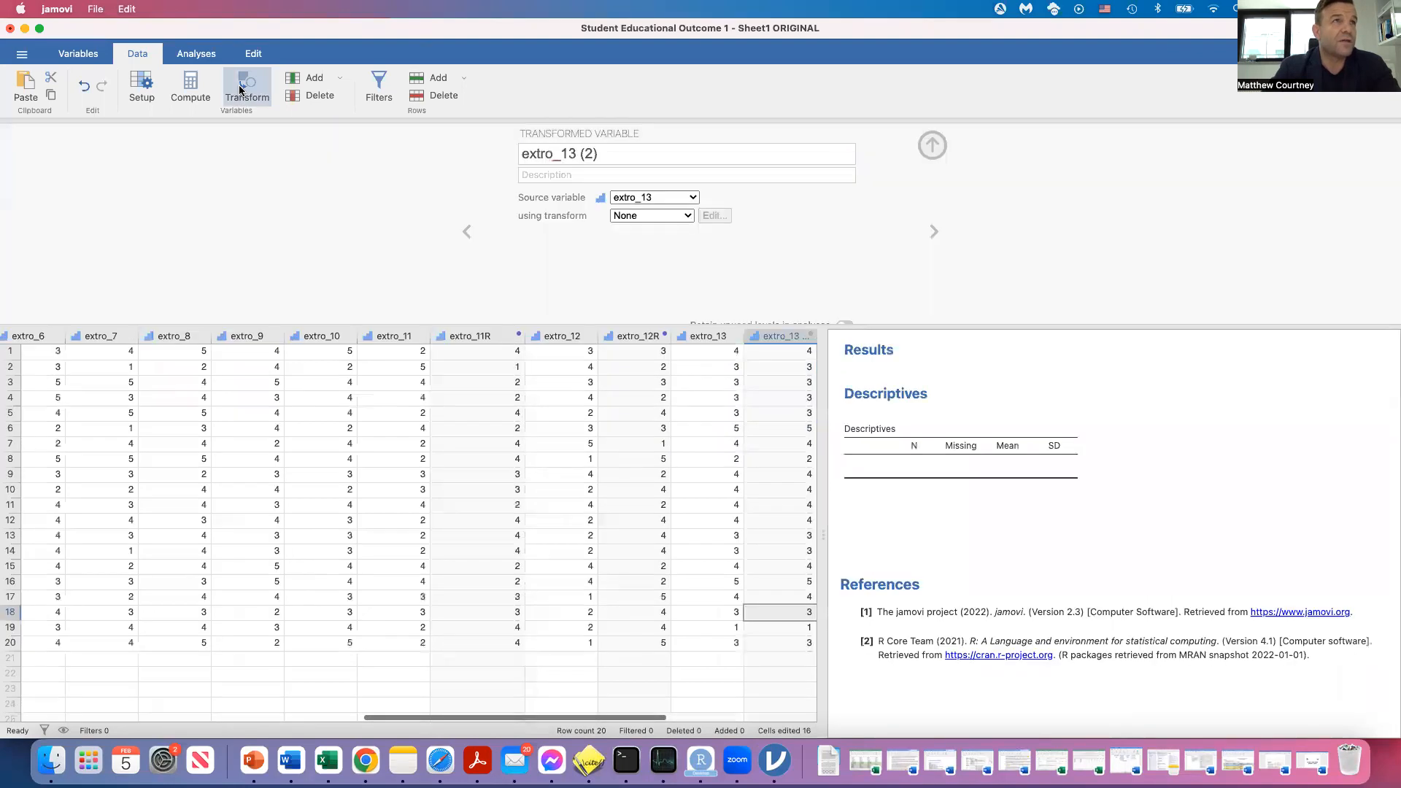
pyautogui.click(616, 155)
pyautogui.press('BackSpace')
pyautogui.press('BackSpace')
pyautogui.press('BackSpace')
pyautogui.press('BackSpace')
pyautogui.write('R')
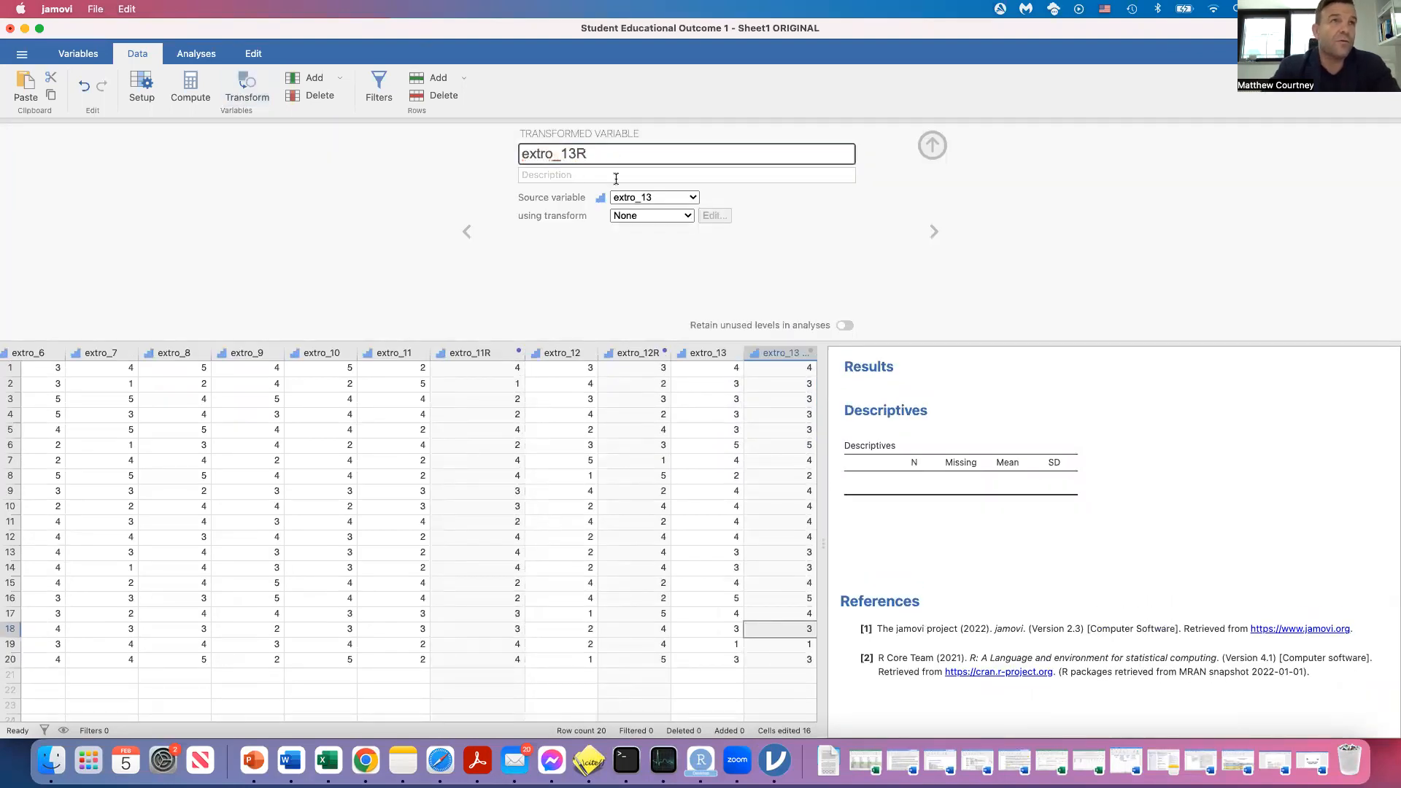
# Step: Apply the Reverse-coding transform to extro_13R, close the variable editor and widen the data area slightly
pyautogui.click(640, 215)
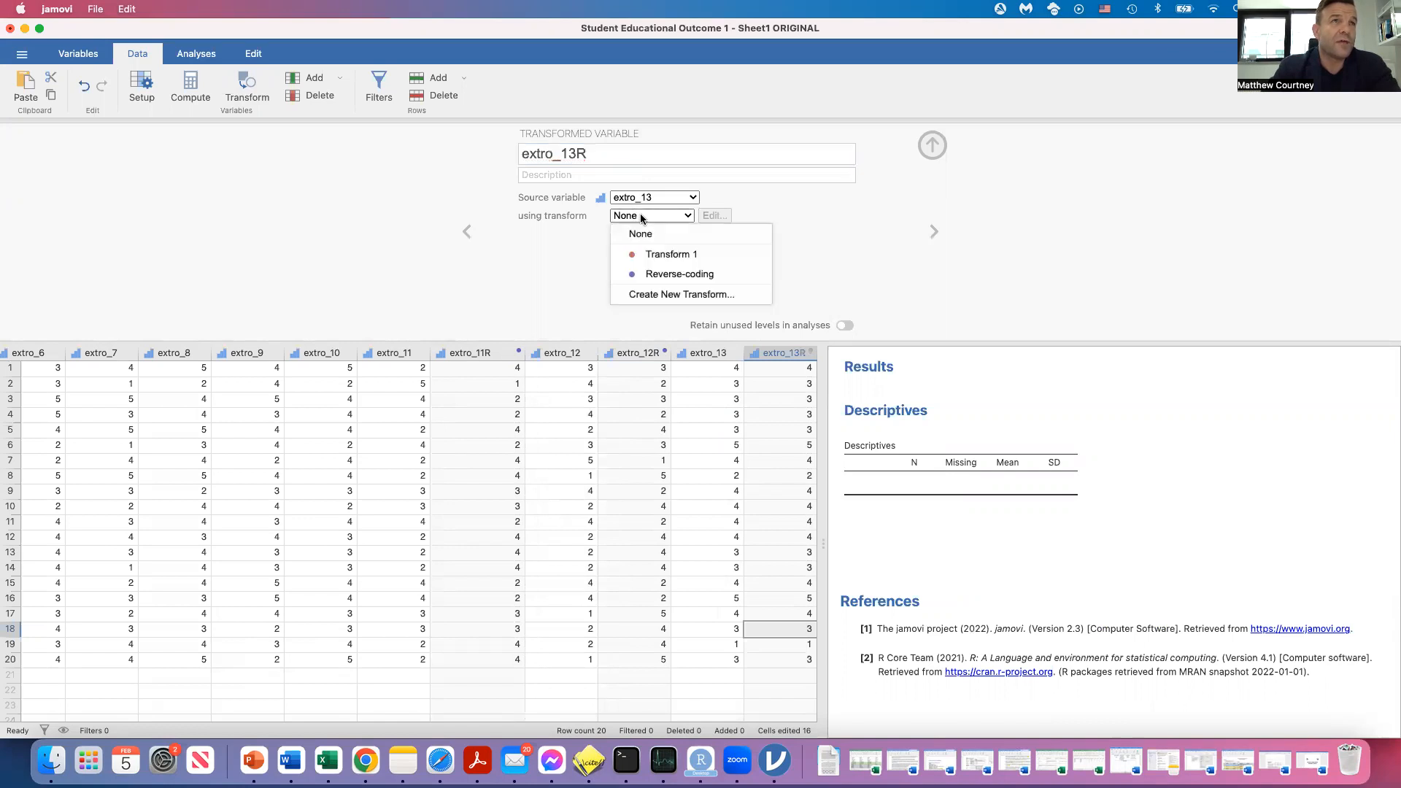
pyautogui.click(662, 275)
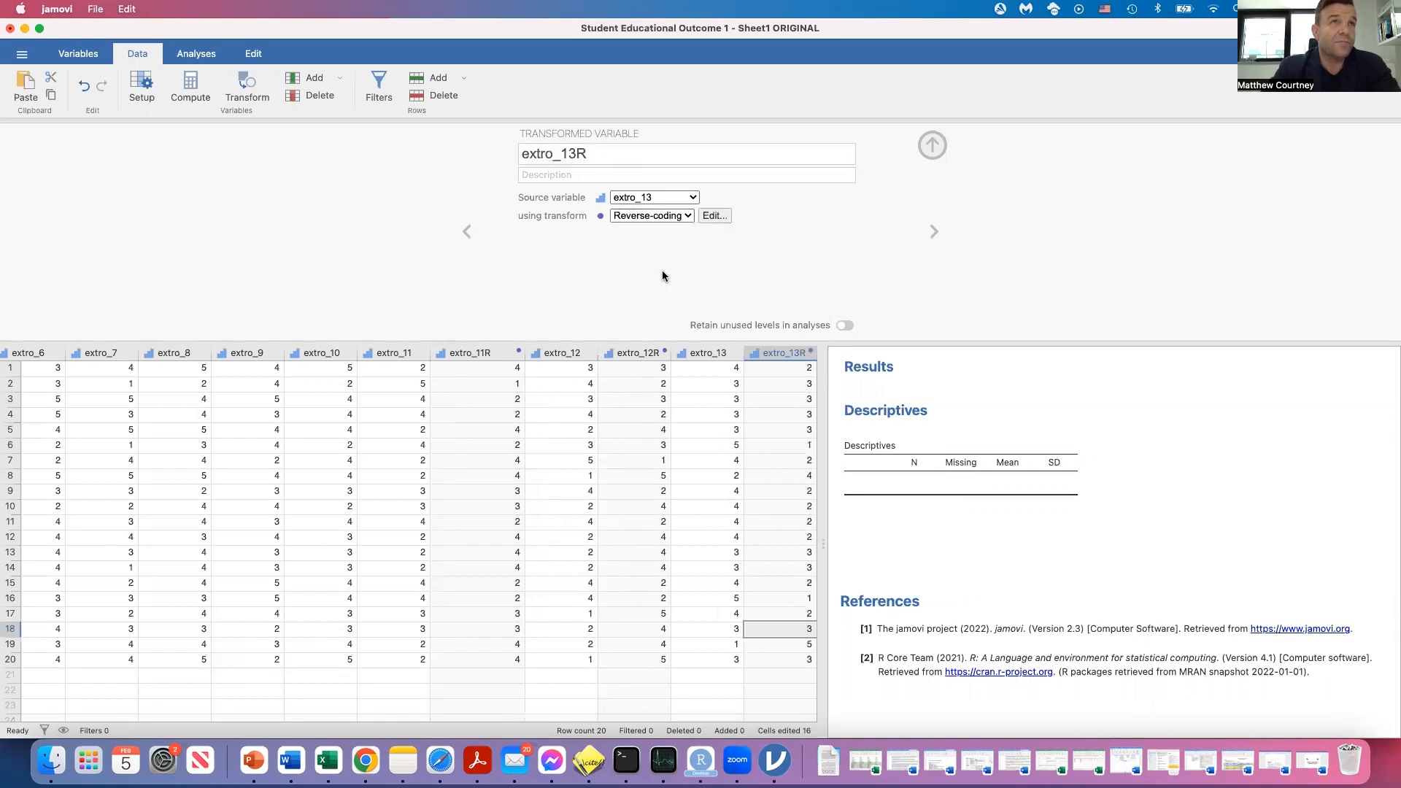
pyautogui.click(932, 145)
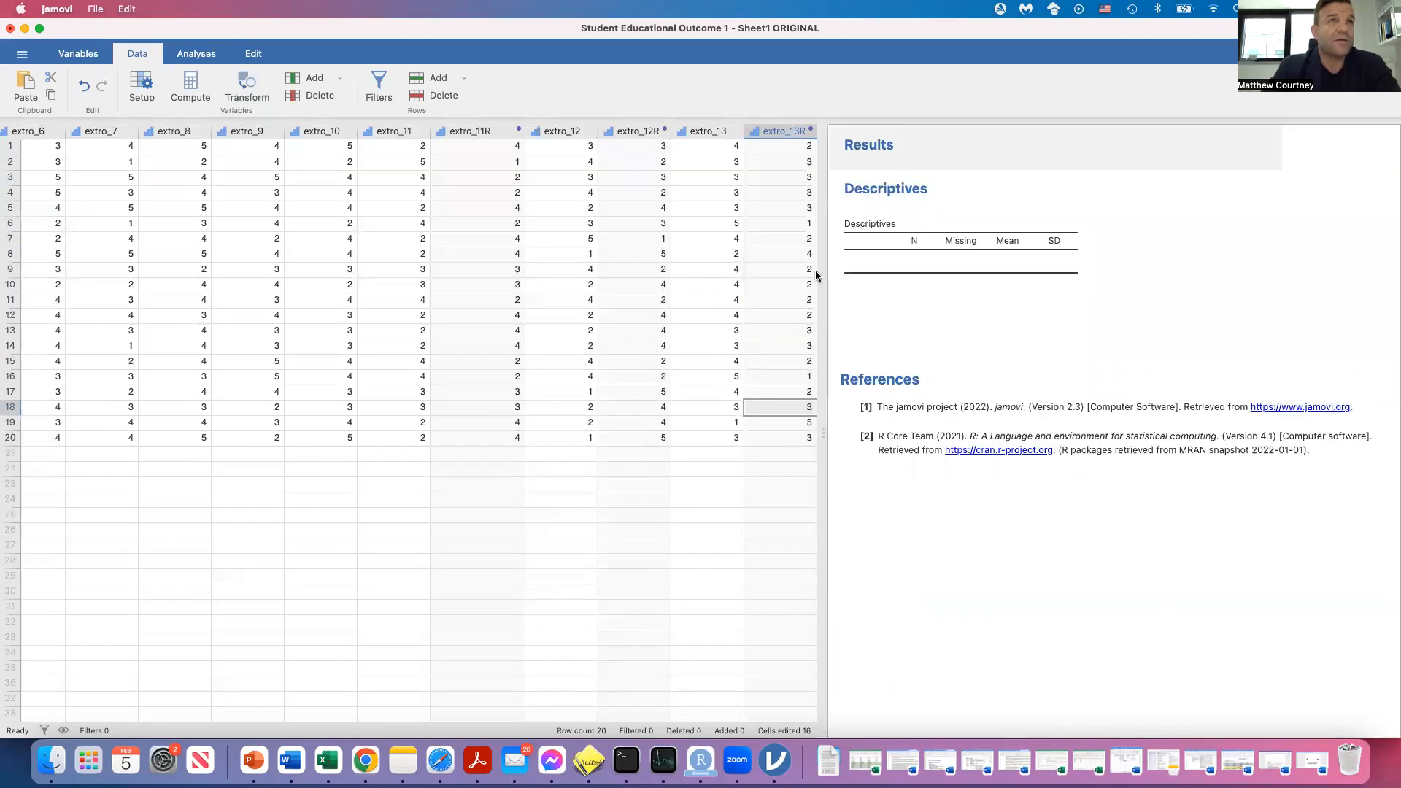
pyautogui.moveTo(824, 281); pyautogui.dragTo(875, 283)
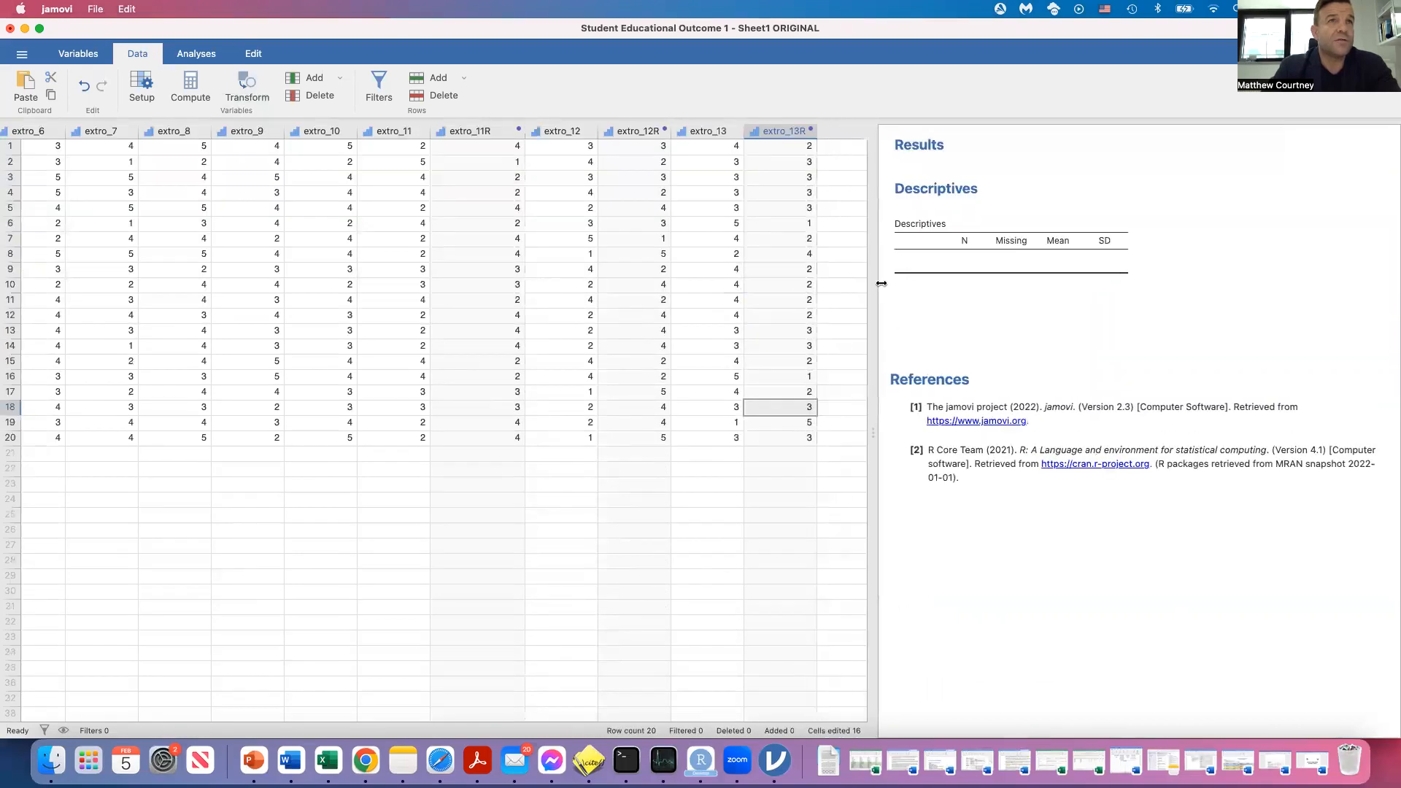